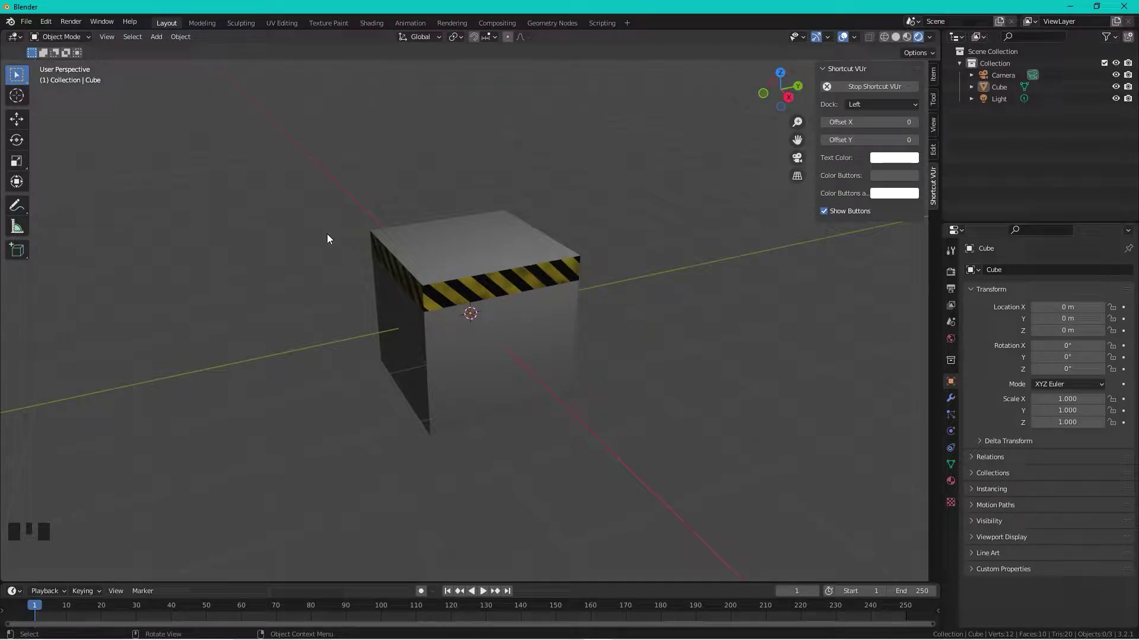
Filter the add-on preferences by "no" to check that Node Wrangler is enabled, and close the preferences
{"action": "left_click", "coordinate": [46, 22]}
{"action": "left_click", "coordinate": [97, 192]}
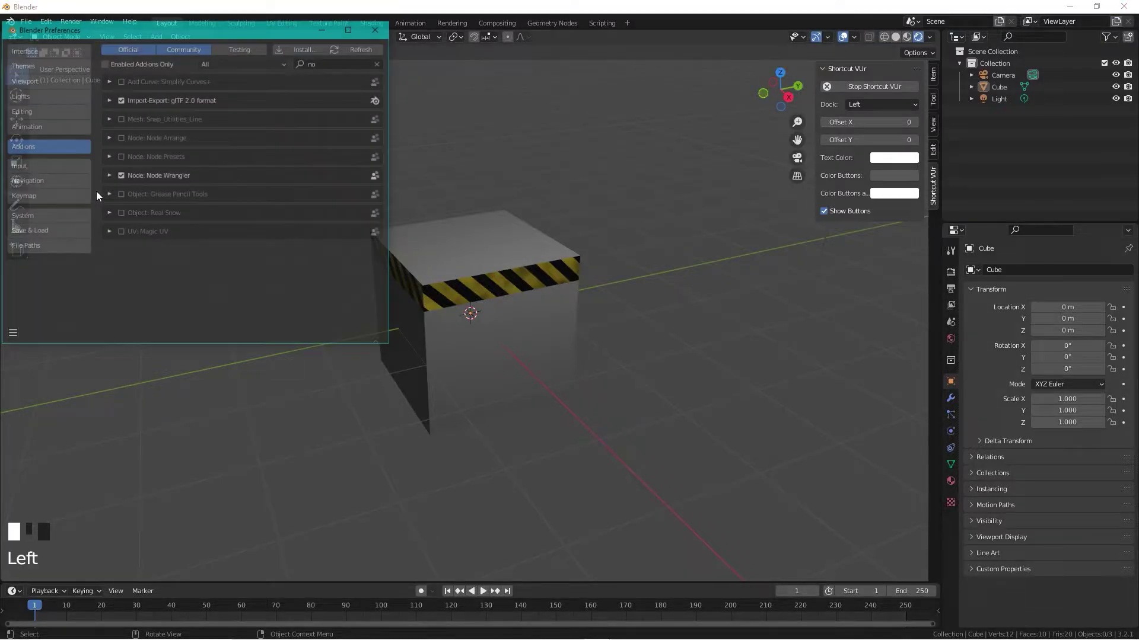
{"action": "left_click", "coordinate": [330, 63]}
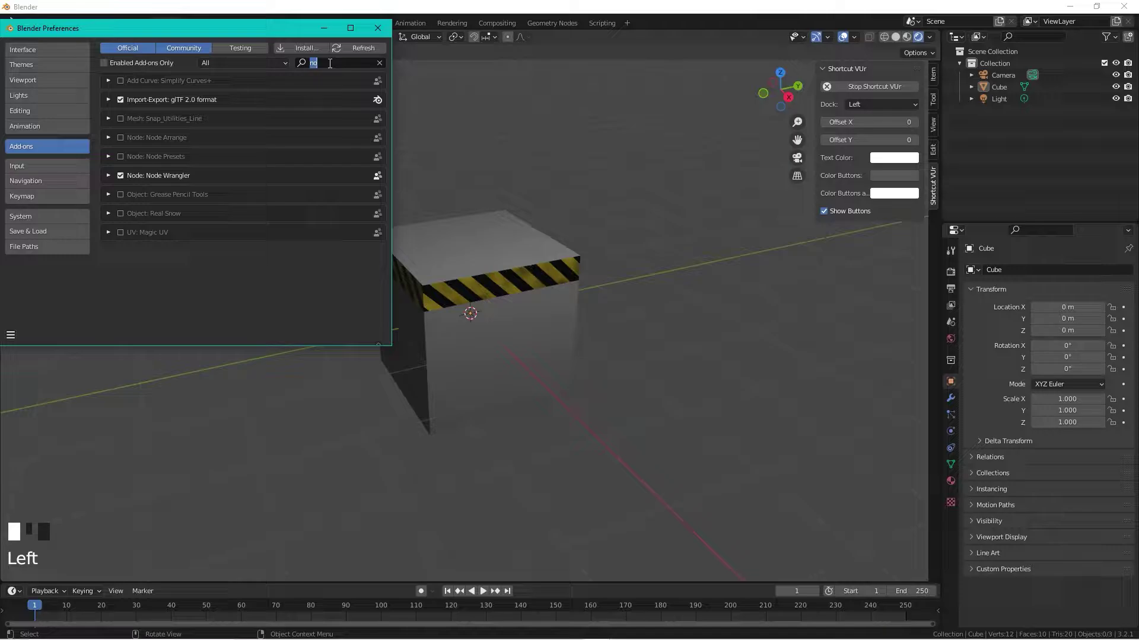
{"action": "type", "text": "no"}
{"action": "left_click", "coordinate": [378, 29]}
Delete the striped cube and add a new default cube mesh in its place
{"action": "left_click", "coordinate": [559, 326]}
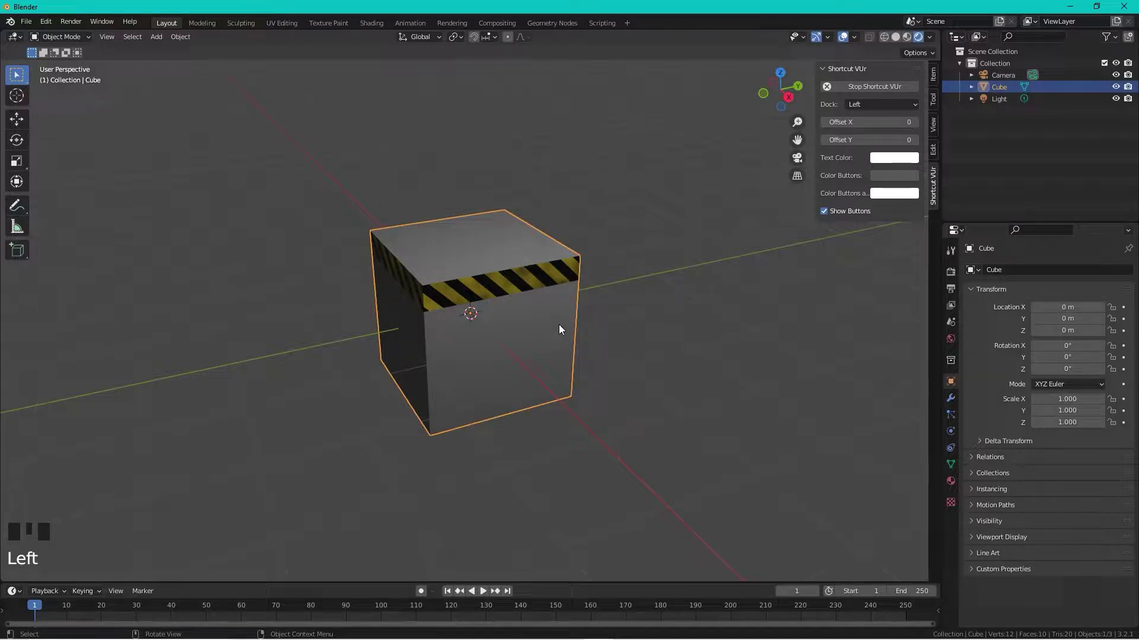
{"action": "key", "text": "Delete"}
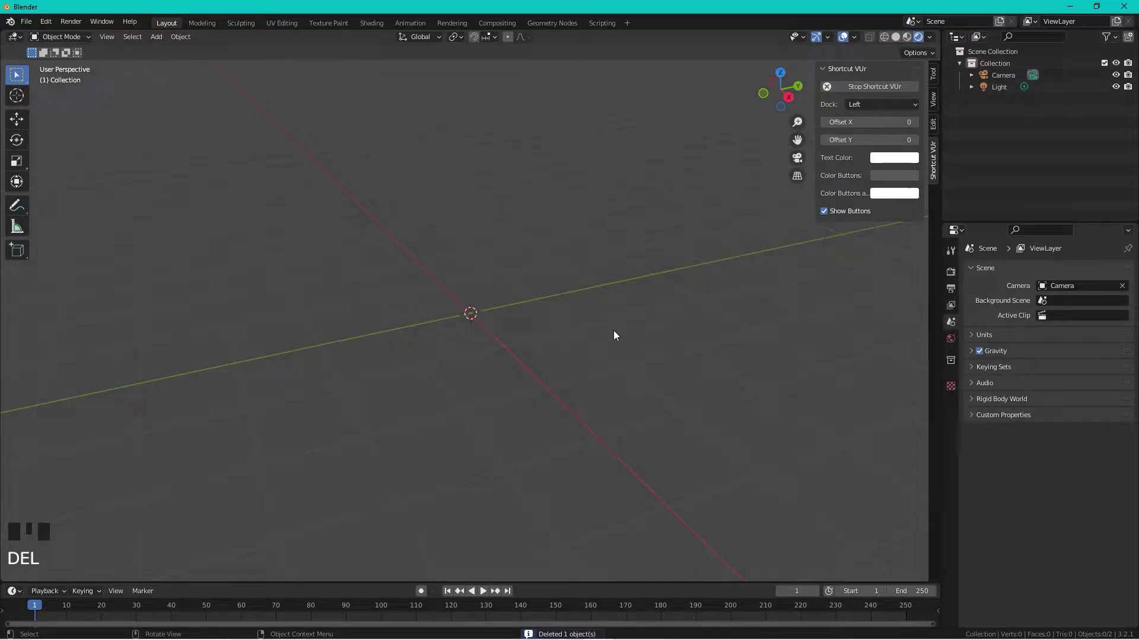
{"action": "key", "text": "shift+a"}
{"action": "mouse_move", "coordinate": [614, 330]}
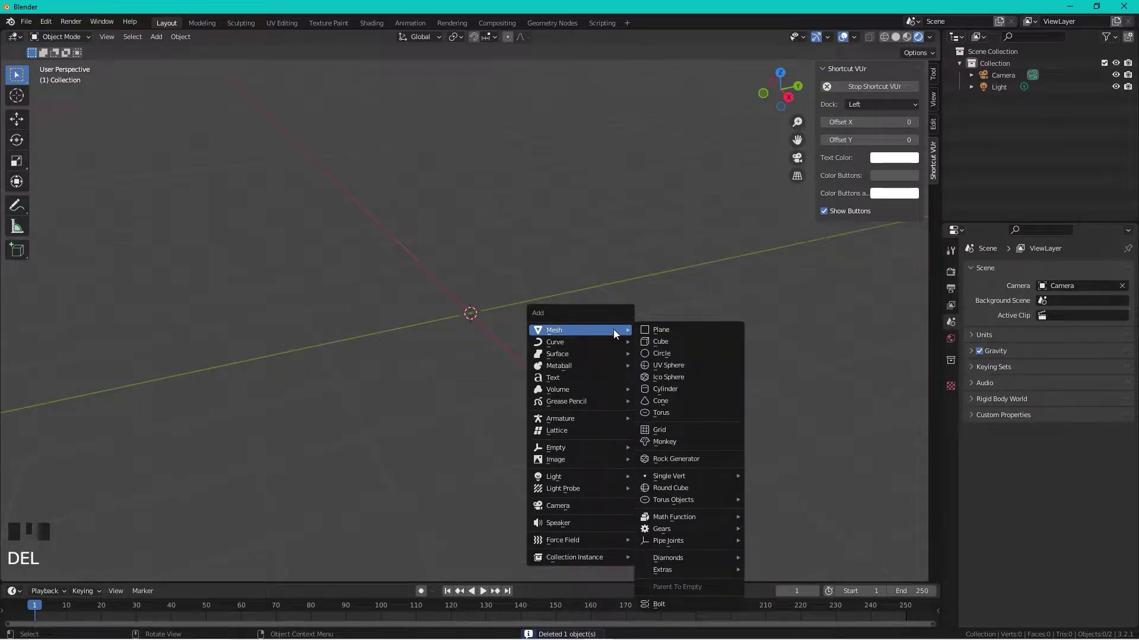
{"action": "left_click", "coordinate": [673, 342]}
{"action": "left_click", "coordinate": [540, 304]}
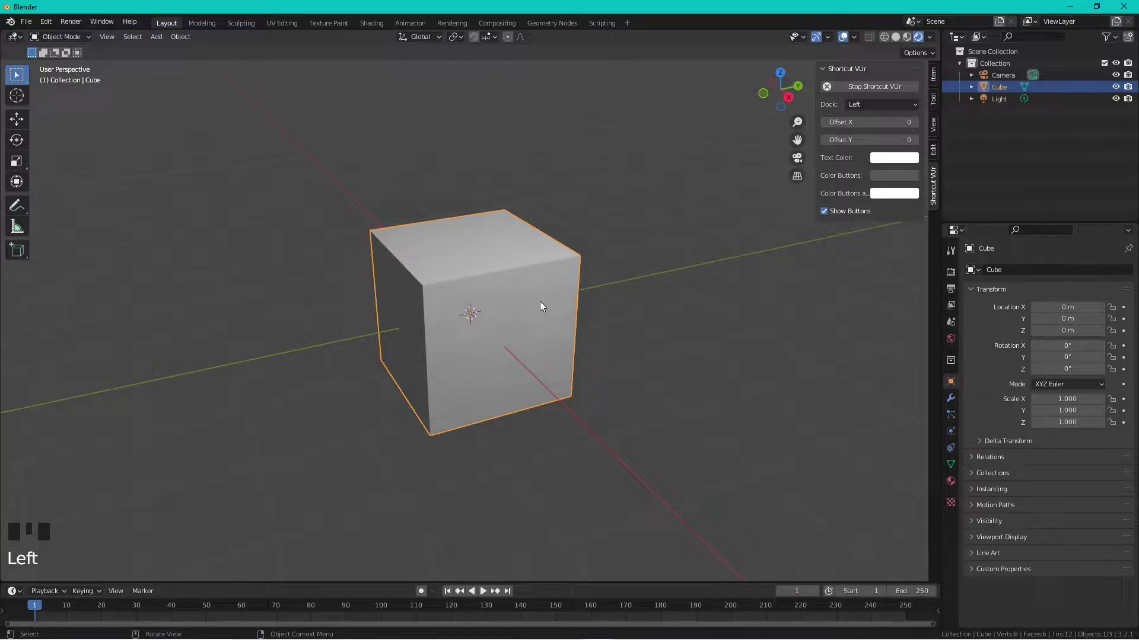
Add a horizontal loop cut around the cube, slide it near the upper edge, and return to Object Mode
{"action": "key", "text": "Tab"}
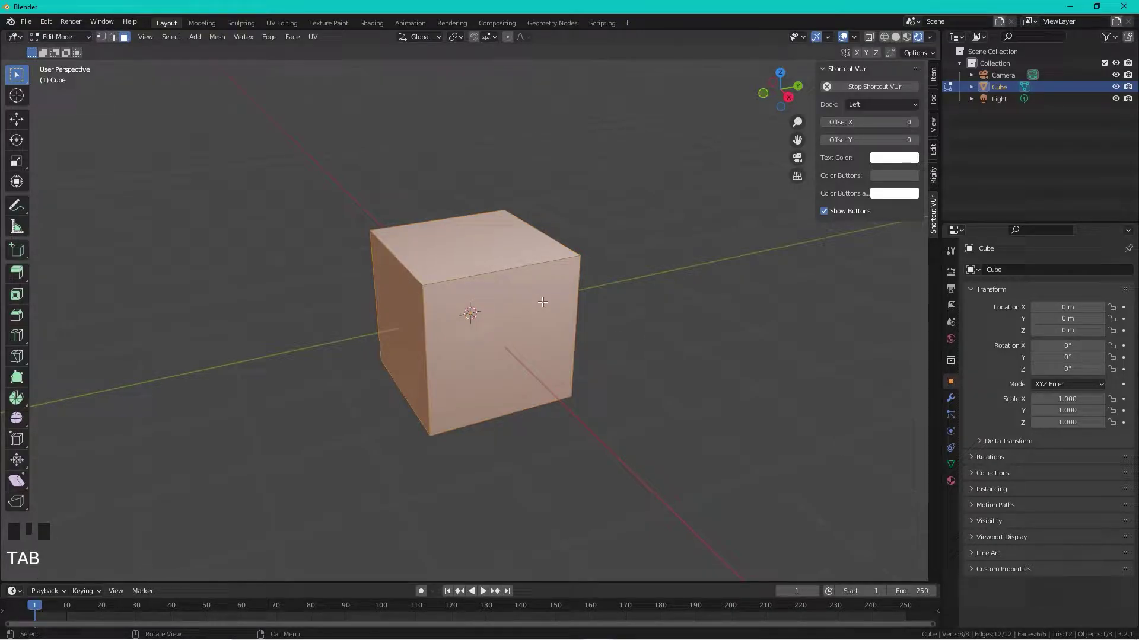
{"action": "key", "text": "1"}
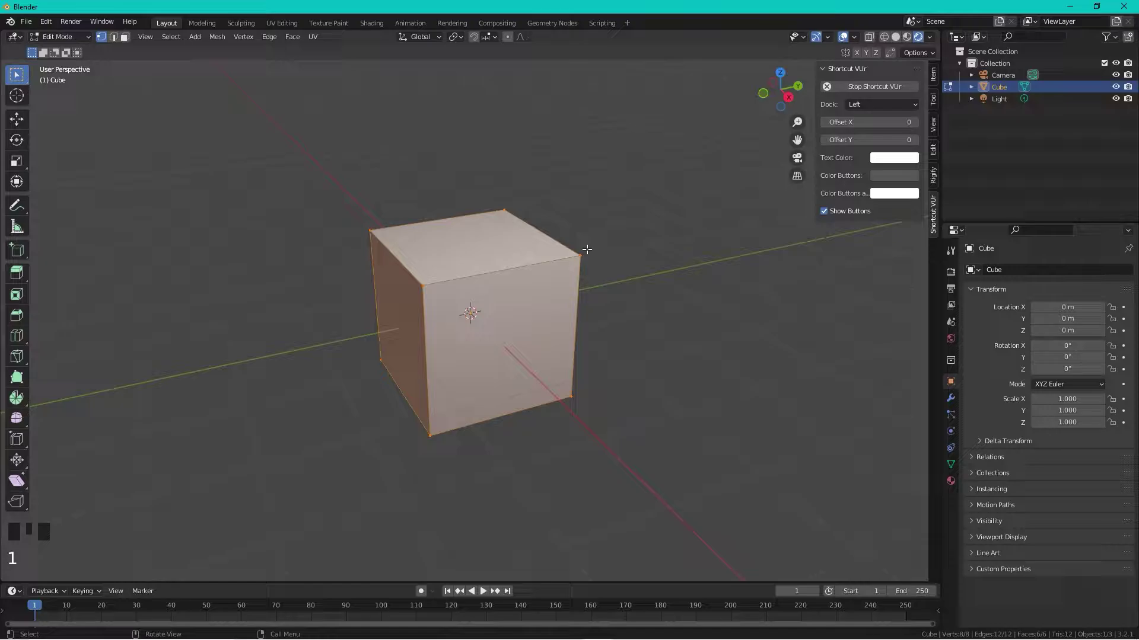
{"action": "key", "text": "ctrl+z"}
{"action": "key", "text": "ctrl+r"}
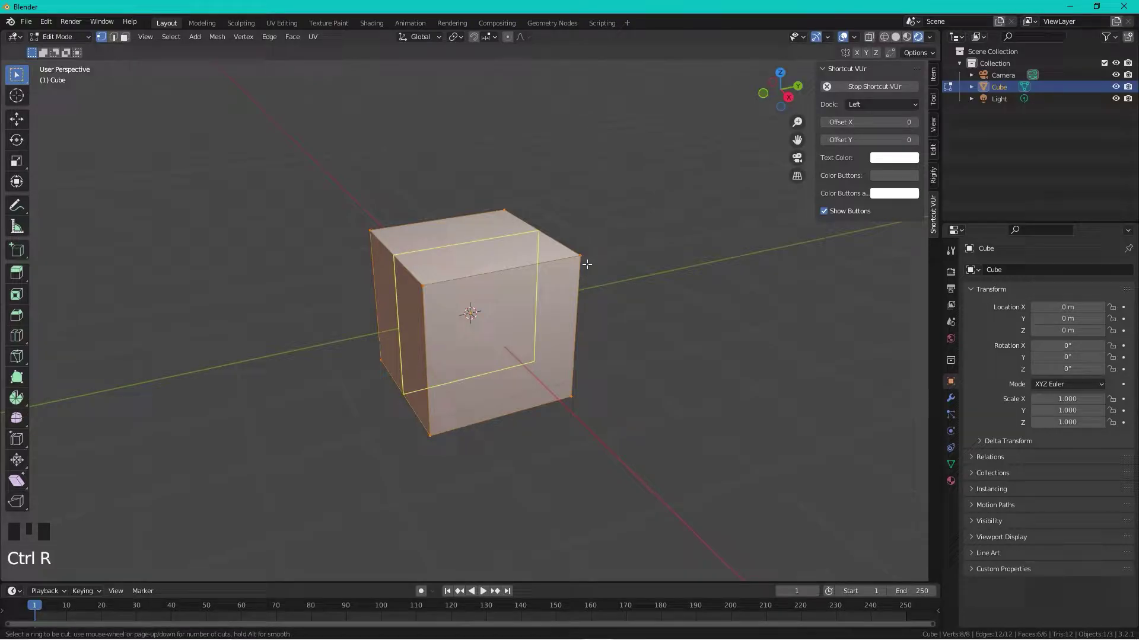
{"action": "left_click", "coordinate": [590, 288]}
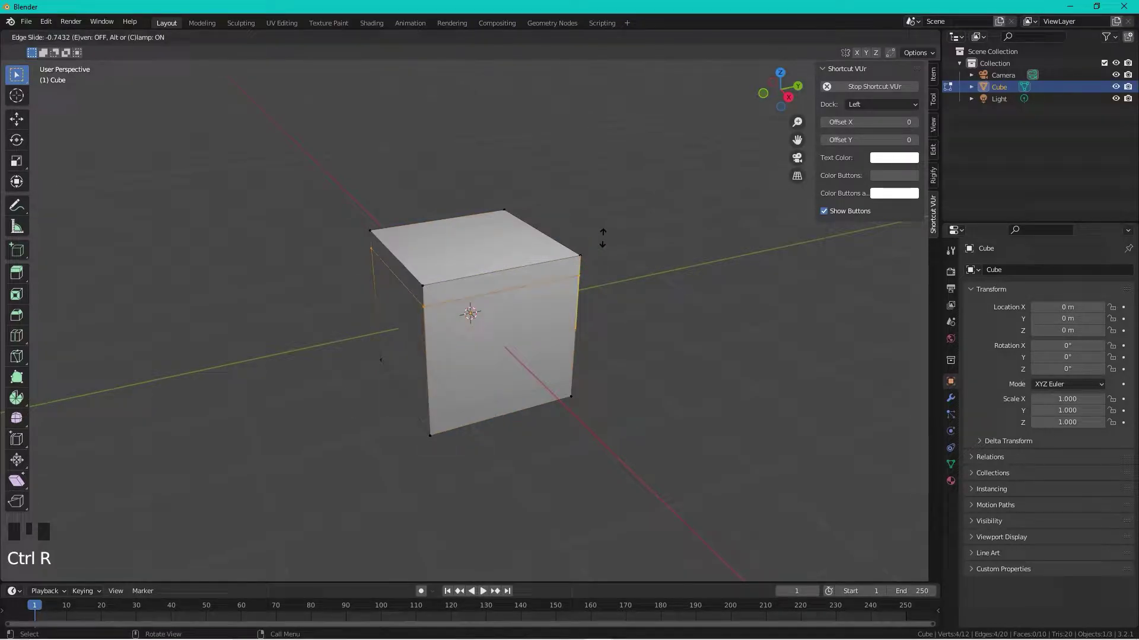
{"action": "left_click", "coordinate": [606, 249]}
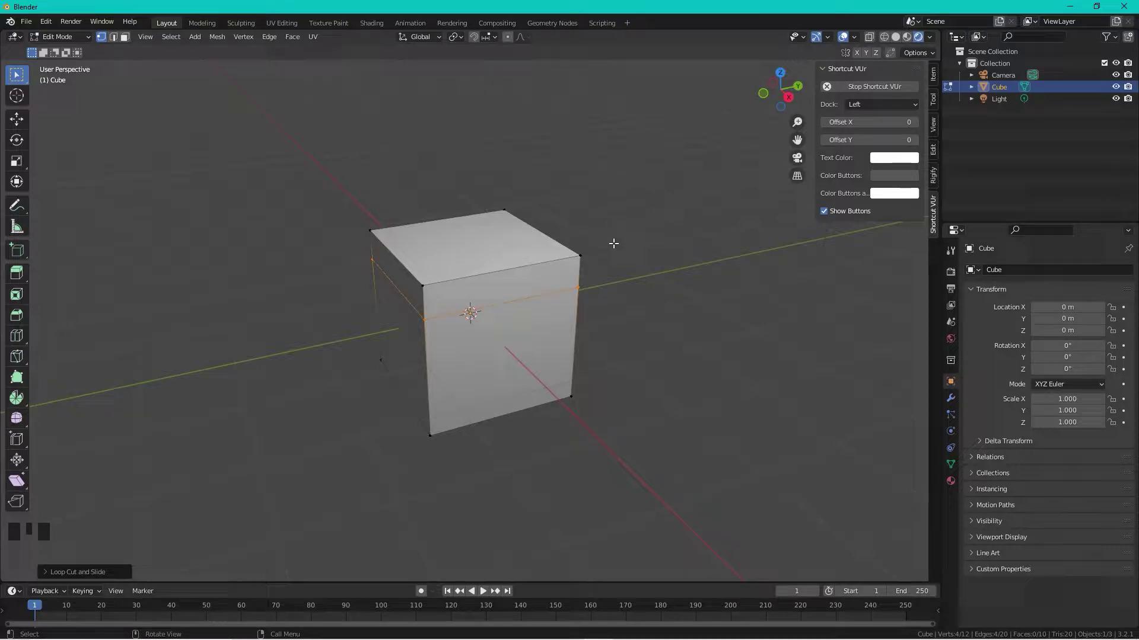
{"action": "key", "text": "Tab"}
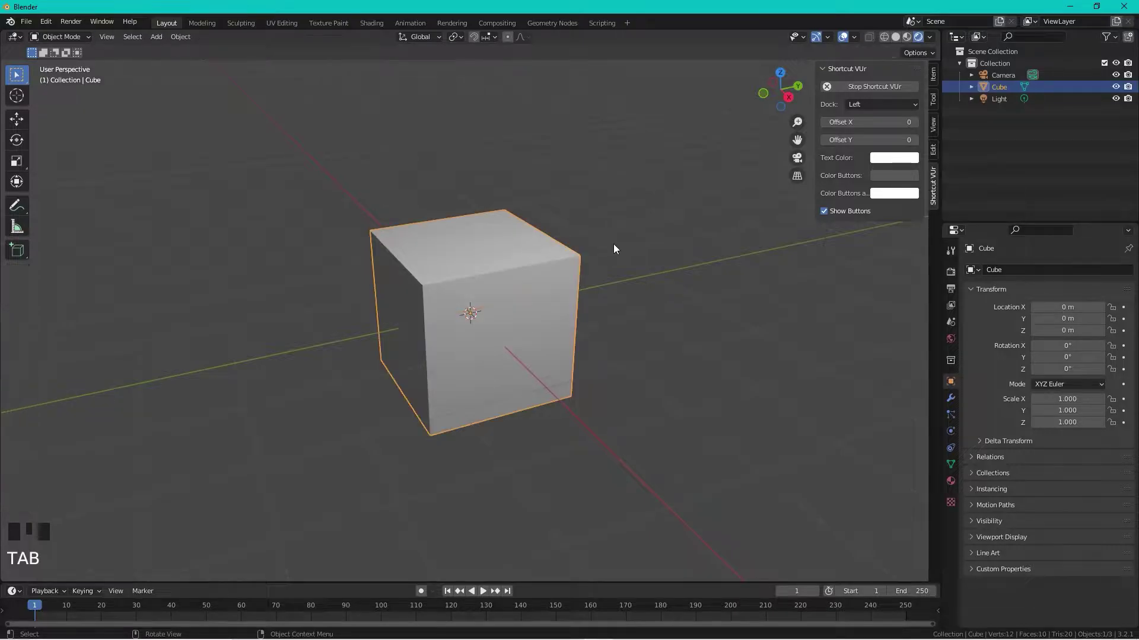
Create a new material for the cube in the Shading workspace and darken its Base Color to grey
{"action": "left_click", "coordinate": [371, 23]}
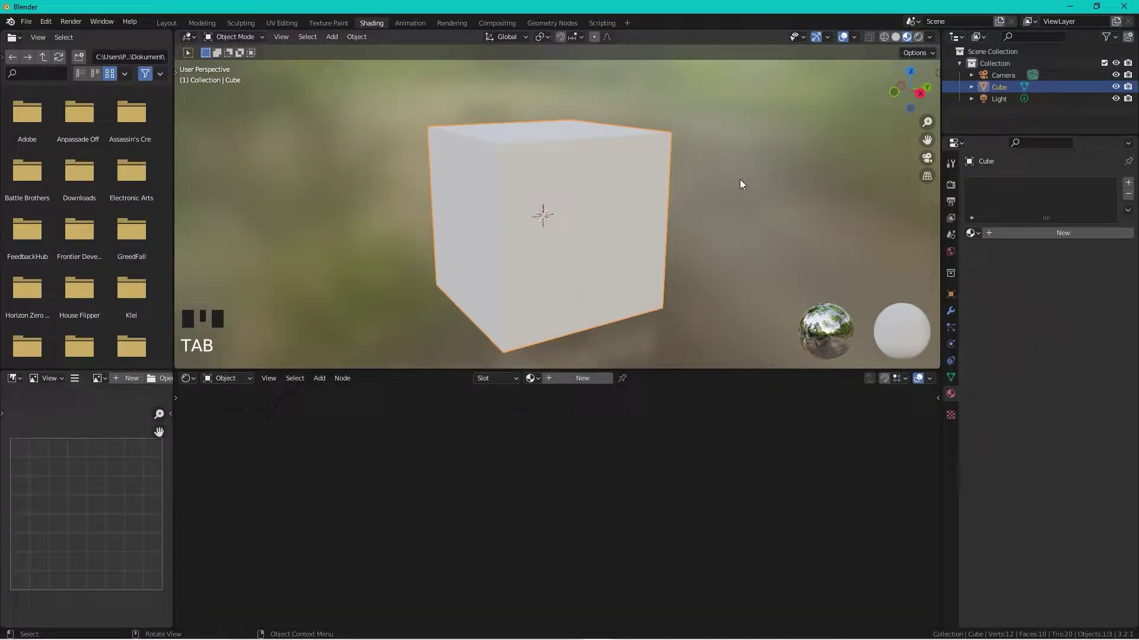
{"action": "left_click", "coordinate": [1067, 233]}
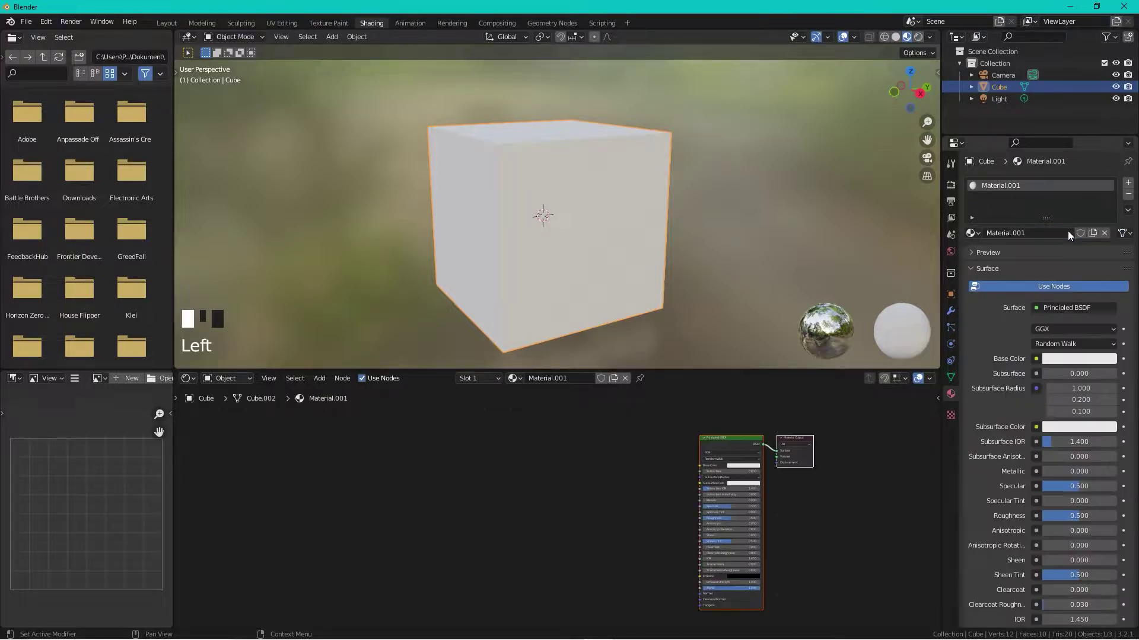
{"action": "left_click", "coordinate": [1079, 359]}
{"action": "left_click_drag", "start_coordinate": [1106, 191], "coordinate": [1107, 222]}
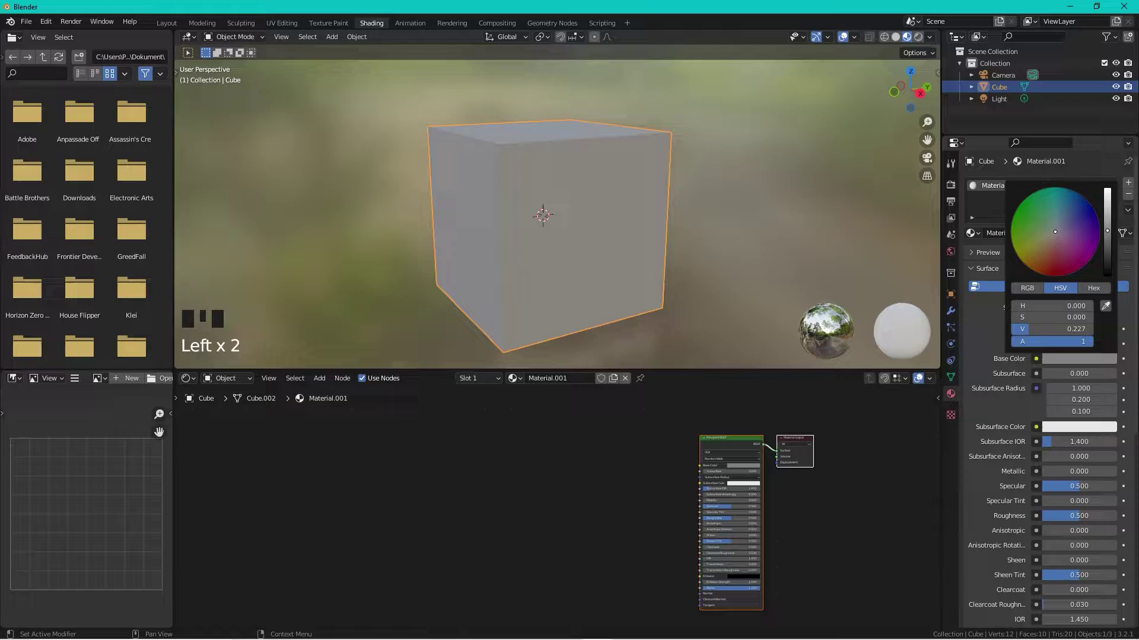
{"action": "left_click", "coordinate": [821, 246]}
Select the loop of faces forming the cube's upper band and assign a new material in a second slot to it
{"action": "key", "text": "Tab"}
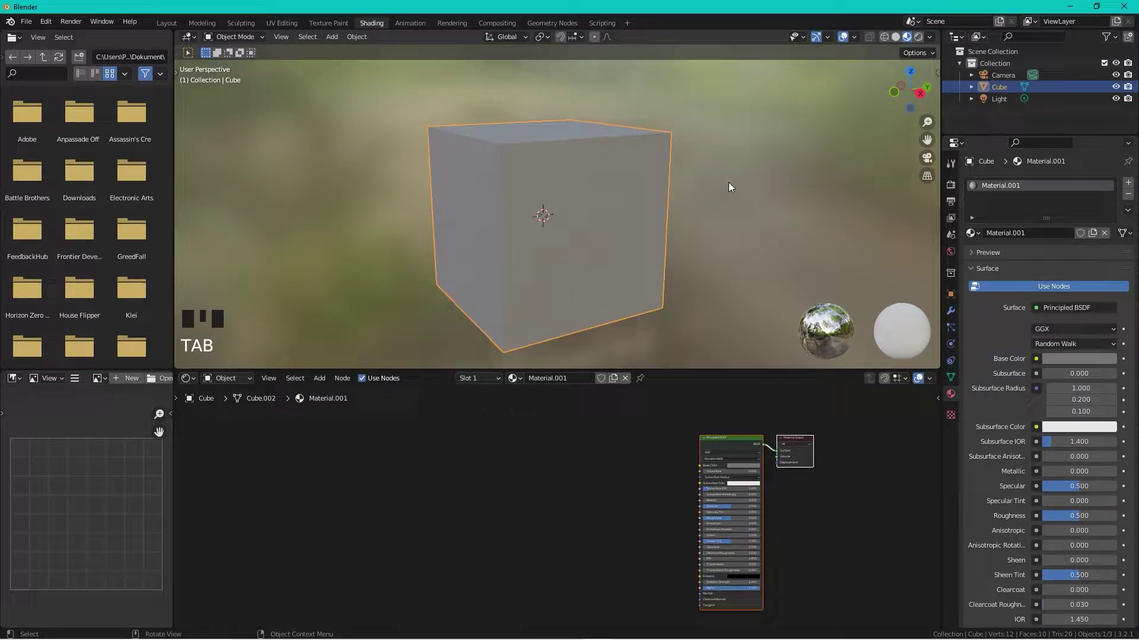
{"action": "key", "text": "Tab"}
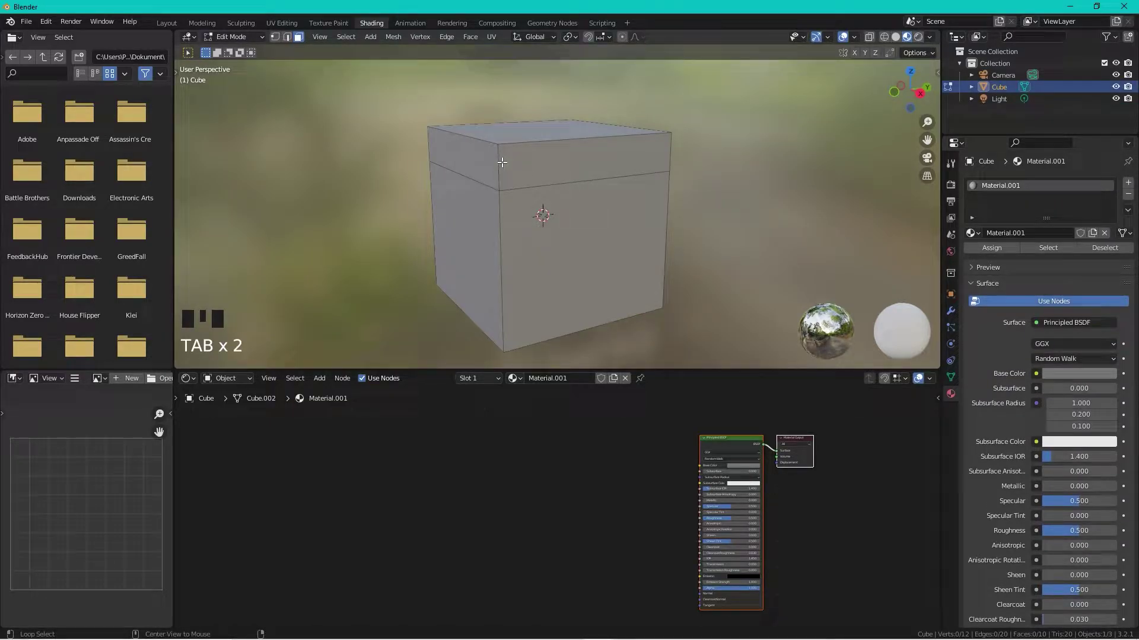
{"action": "left_click", "coordinate": [497, 166], "text": "alt"}
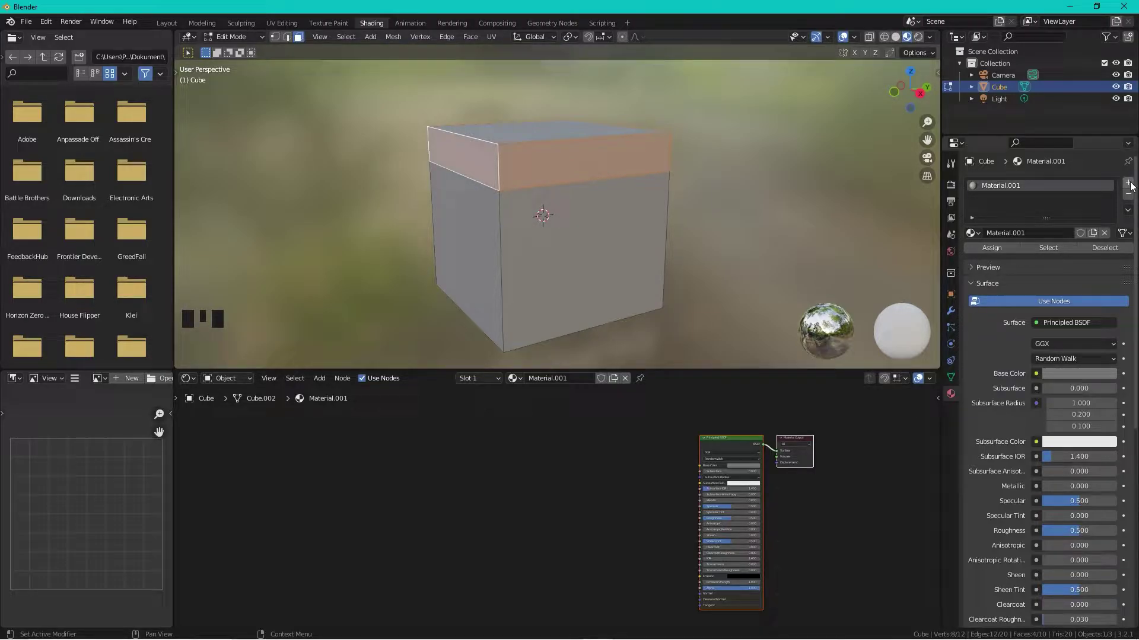
{"action": "left_click", "coordinate": [1129, 184]}
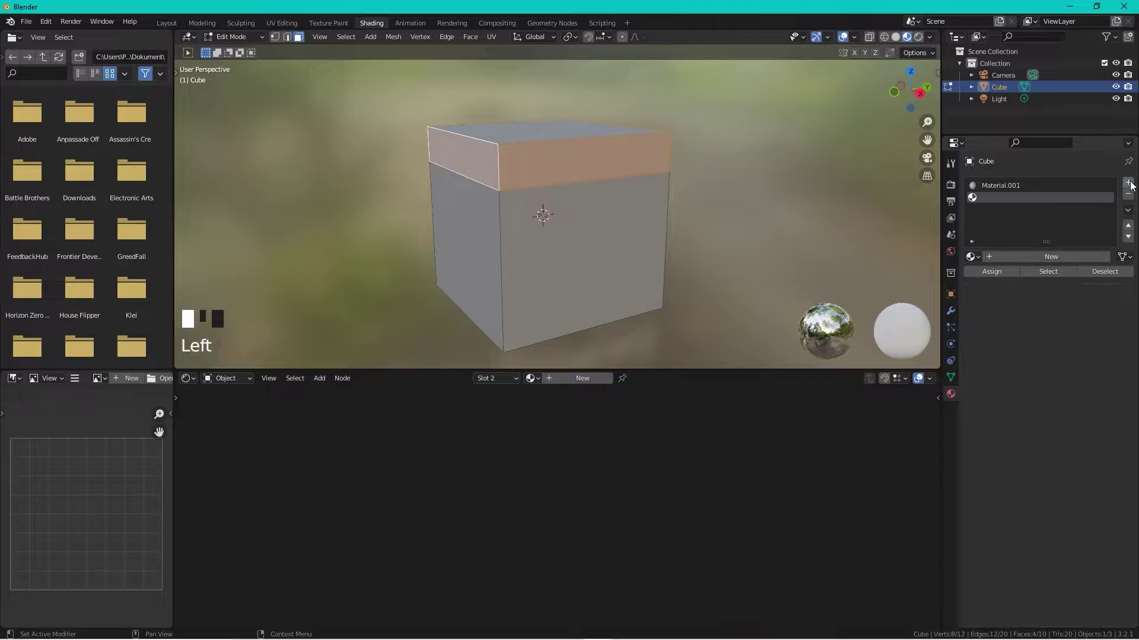
{"action": "left_click", "coordinate": [1054, 258]}
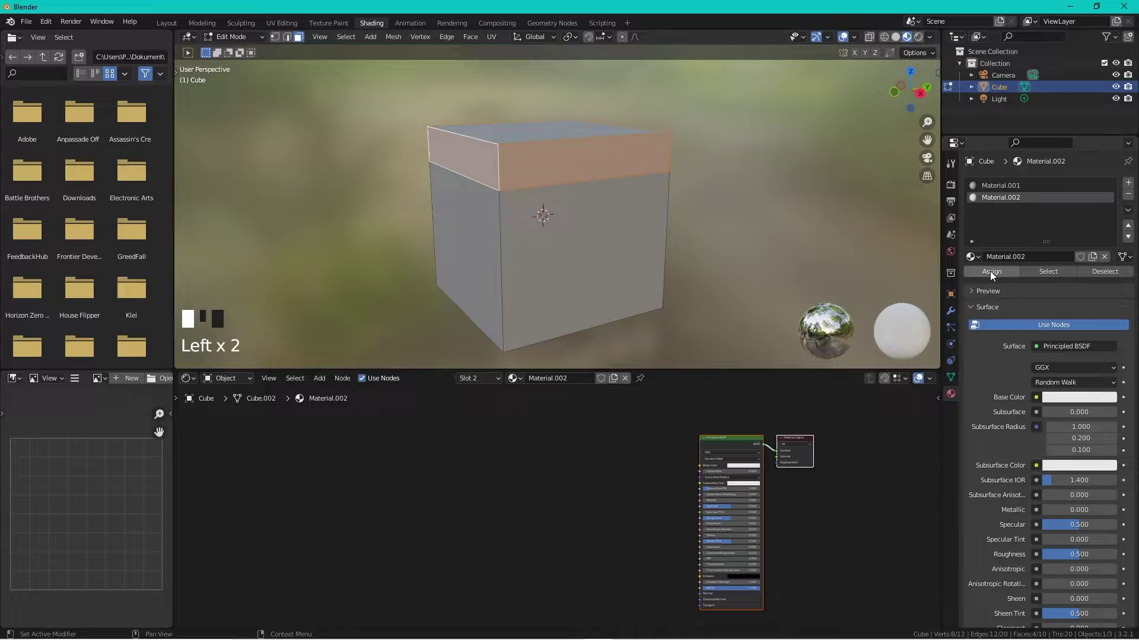
{"action": "left_click", "coordinate": [990, 271]}
Rename the upper band's material as "stripes"
{"action": "left_click", "coordinate": [1025, 256]}
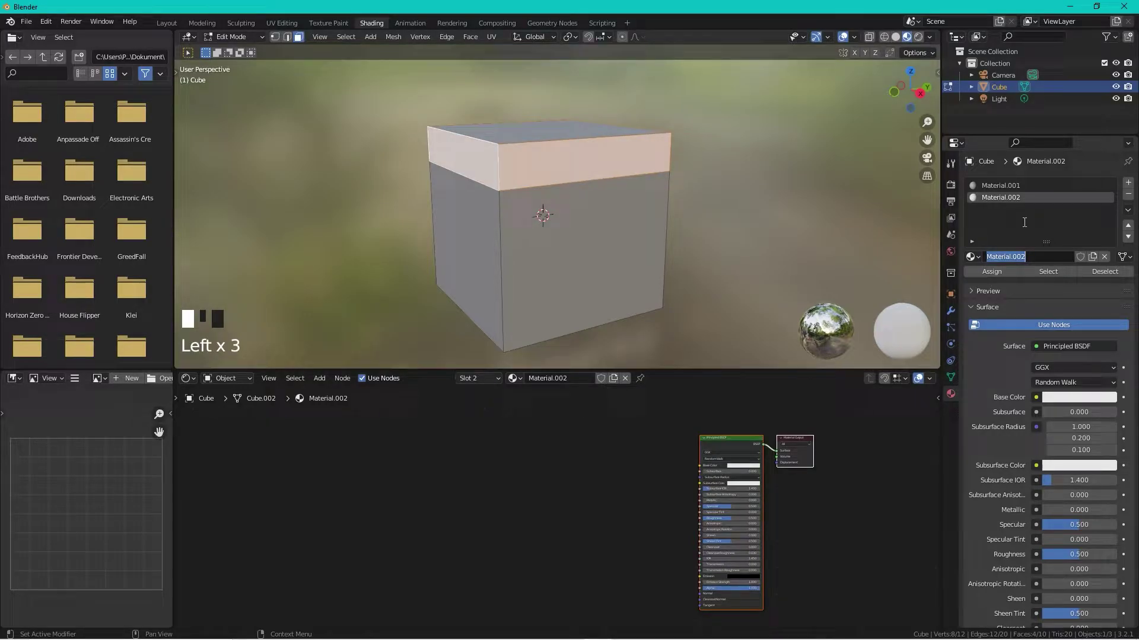
{"action": "type", "text": "stripes"}
{"action": "left_click", "coordinate": [1024, 221]}
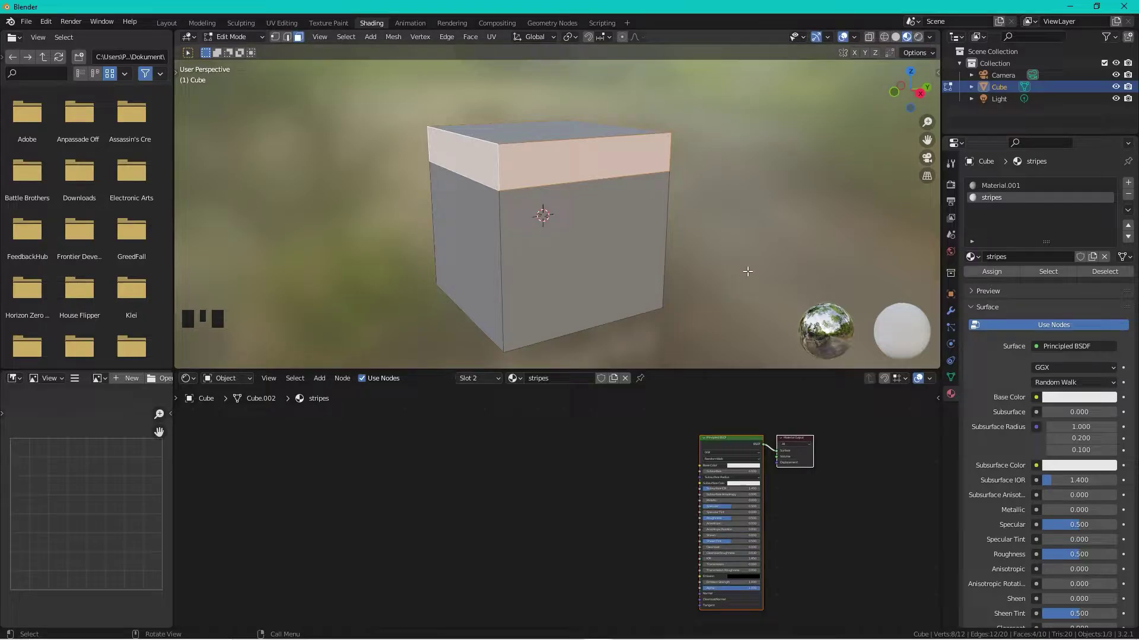
Enlarge the shader node editor and return the cube to Object Mode
{"action": "left_click_drag", "start_coordinate": [690, 370], "coordinate": [689, 198]}
{"action": "left_click_drag", "start_coordinate": [730, 369], "coordinate": [692, 349]}
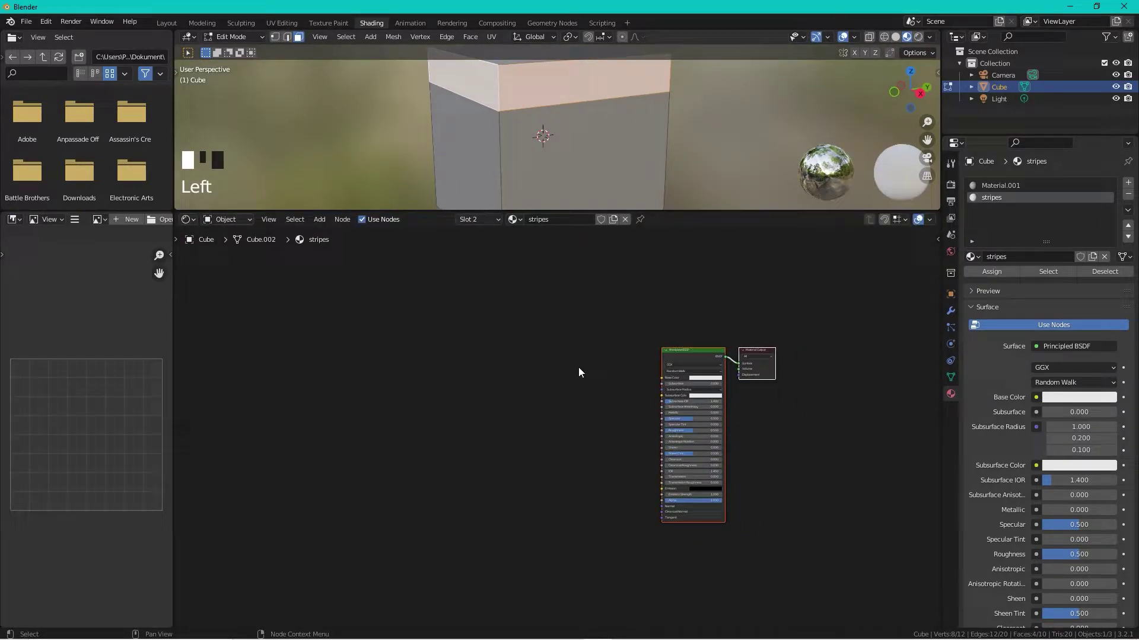
{"action": "key", "text": "Tab"}
Add a ColorRamp node and connect its Color output to the Base Color of the Principled BSDF
{"action": "key", "text": "shift+a"}
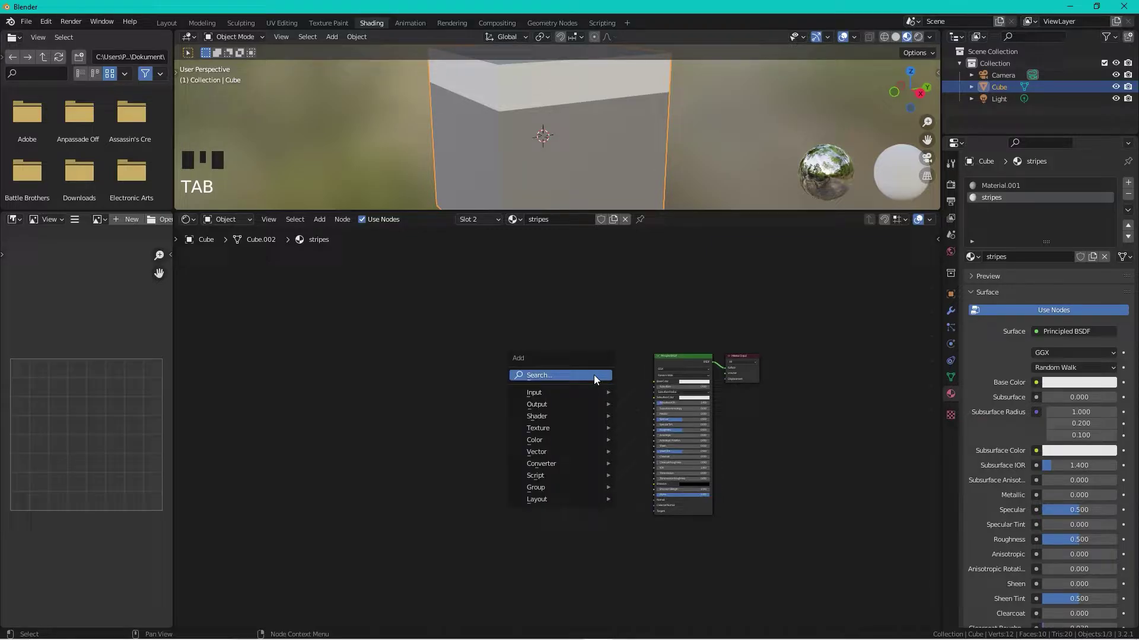
{"action": "left_click", "coordinate": [595, 379]}
{"action": "type", "text": "color"}
{"action": "key", "text": "Return"}
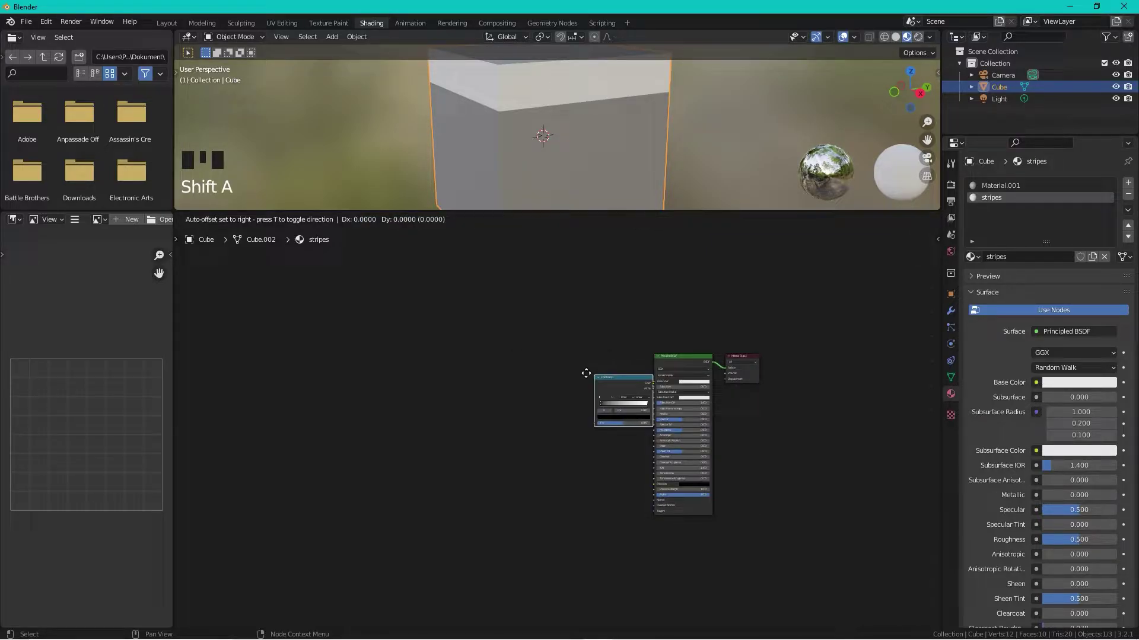
{"action": "left_click", "coordinate": [559, 352]}
{"action": "scroll", "coordinate": [561, 409], "scroll_direction": "up", "scroll_amount": 3}
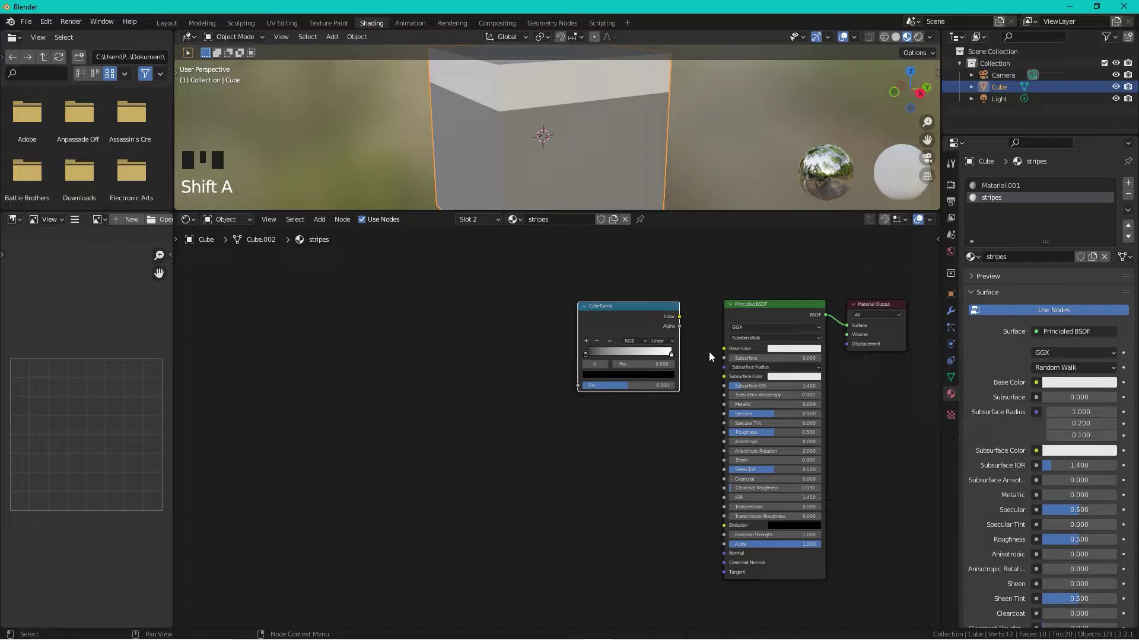
{"action": "left_click_drag", "start_coordinate": [679, 316], "coordinate": [739, 343]}
Change the ColorRamp's white color stop to yellow
{"action": "left_click", "coordinate": [679, 349]}
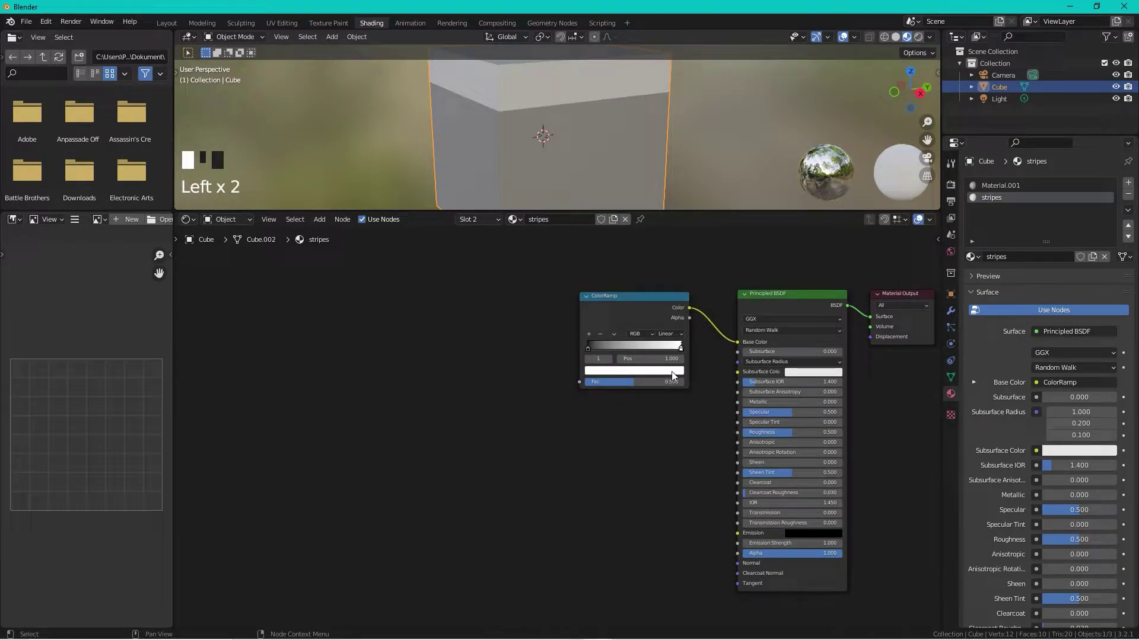
{"action": "left_click", "coordinate": [671, 372]}
{"action": "left_click_drag", "start_coordinate": [611, 286], "coordinate": [596, 294]}
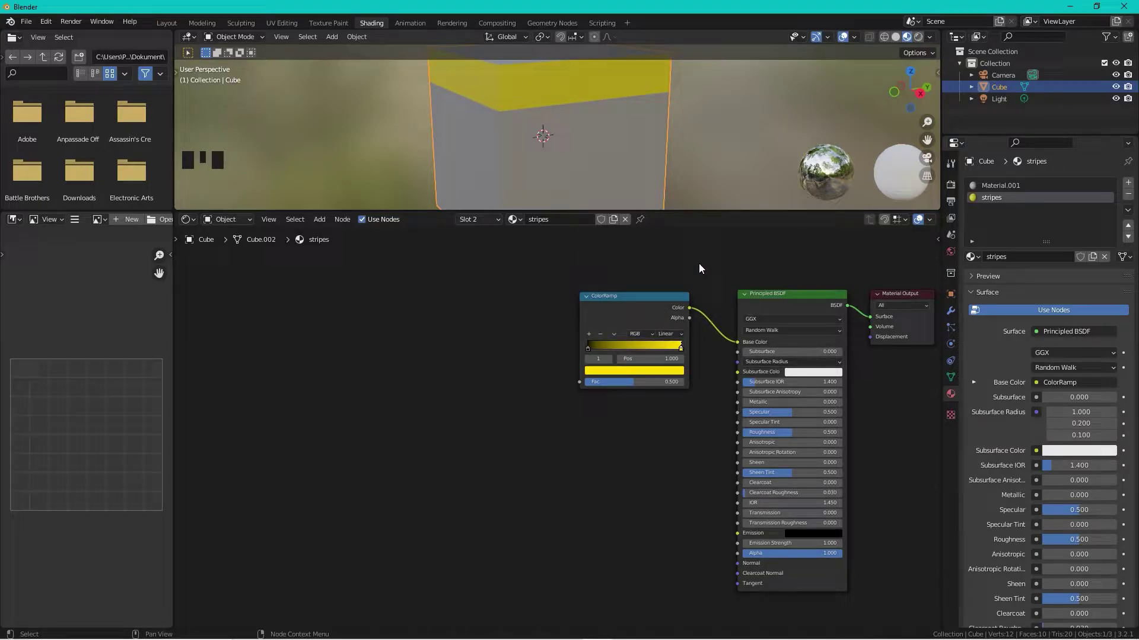
Set the ColorRamp interpolation to Constant and the yellow stop's position to 0.5
{"action": "left_click", "coordinate": [676, 337]}
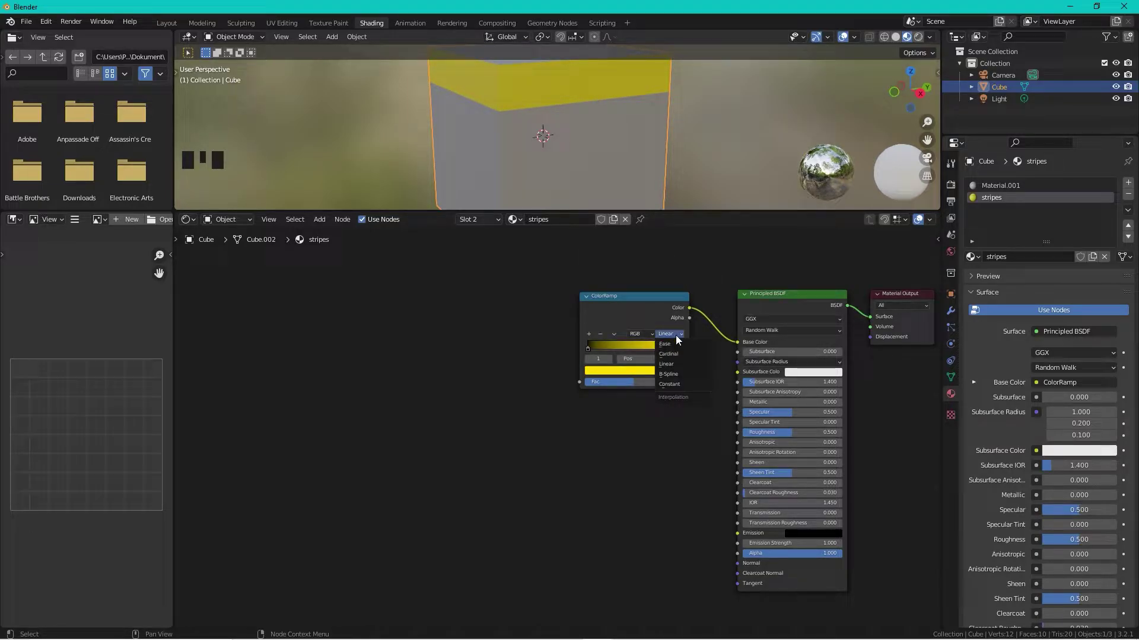
{"action": "left_click", "coordinate": [679, 385]}
{"action": "left_click", "coordinate": [681, 349]}
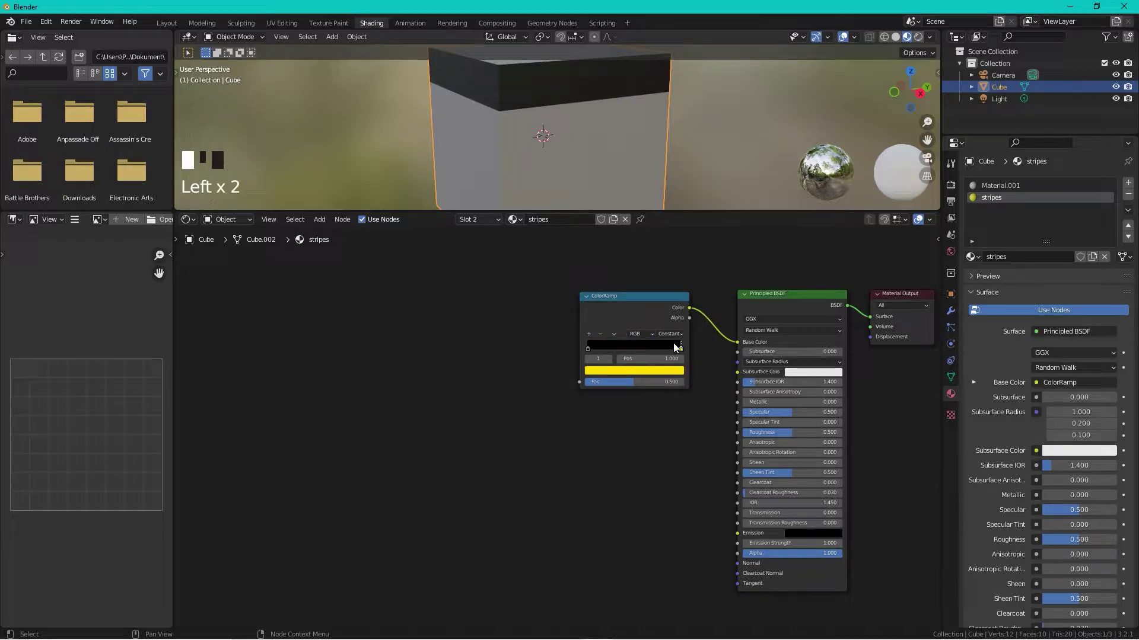
{"action": "left_click_drag", "start_coordinate": [682, 349], "coordinate": [646, 349]}
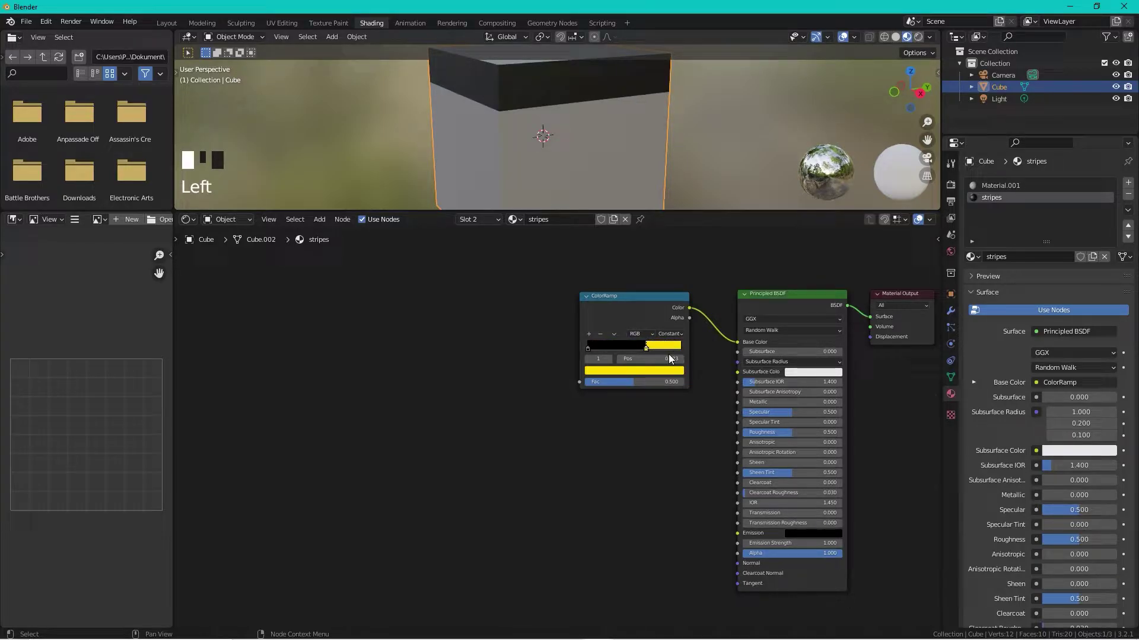
{"action": "left_click", "coordinate": [674, 358]}
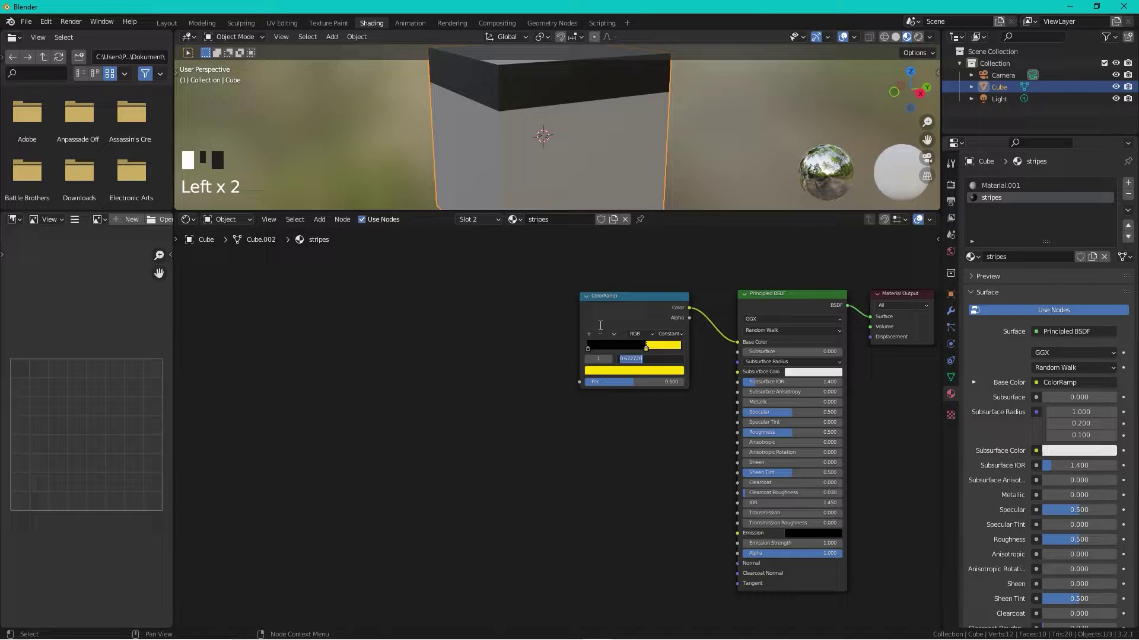
{"action": "type", "text": "0.5"}
{"action": "key", "text": "Return"}
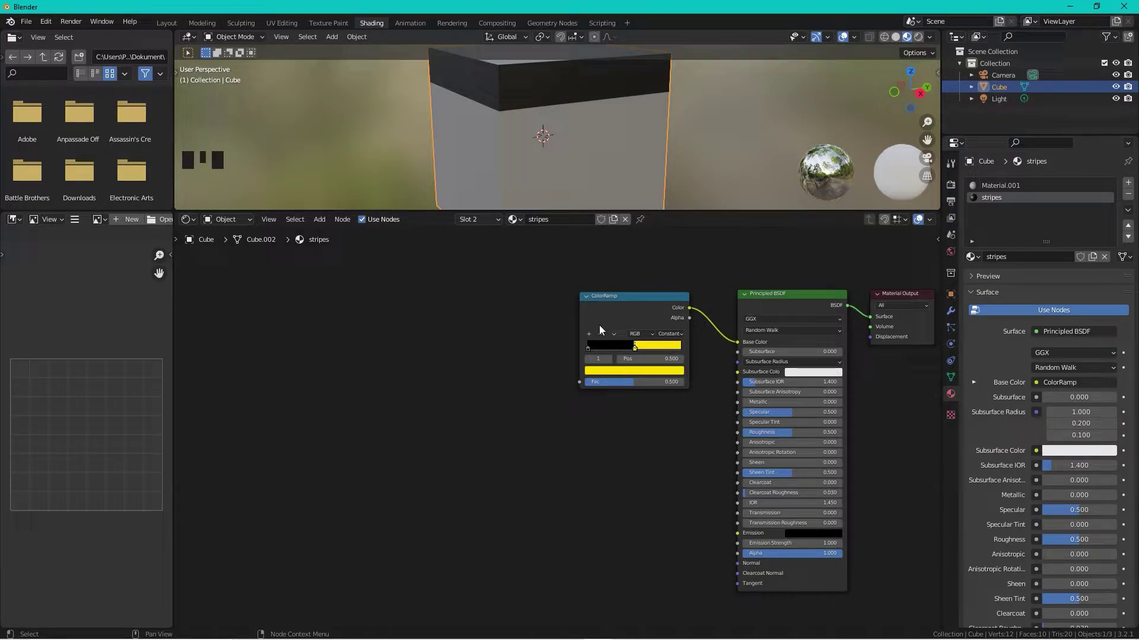
Add a Wave Texture node before the ColorRamp and connect its Color output to the ColorRamp's Fac input
{"action": "left_click", "coordinate": [603, 306]}
{"action": "left_click", "coordinate": [635, 296]}
{"action": "left_click", "coordinate": [475, 305]}
{"action": "key", "text": "shift+a"}
{"action": "left_click", "coordinate": [470, 300]}
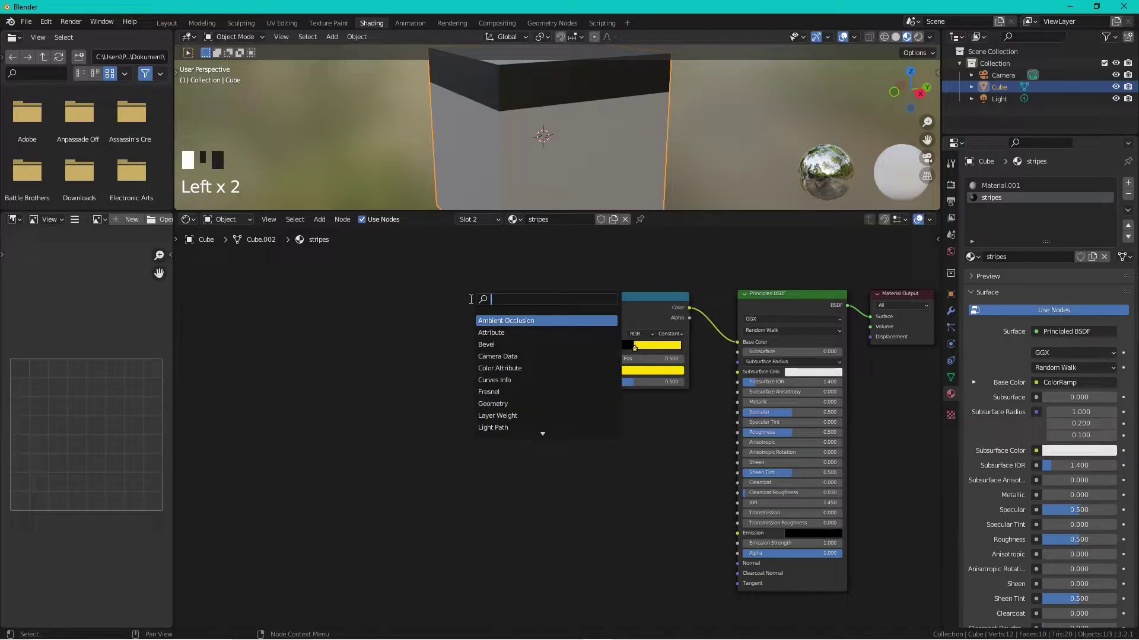
{"action": "type", "text": "wa"}
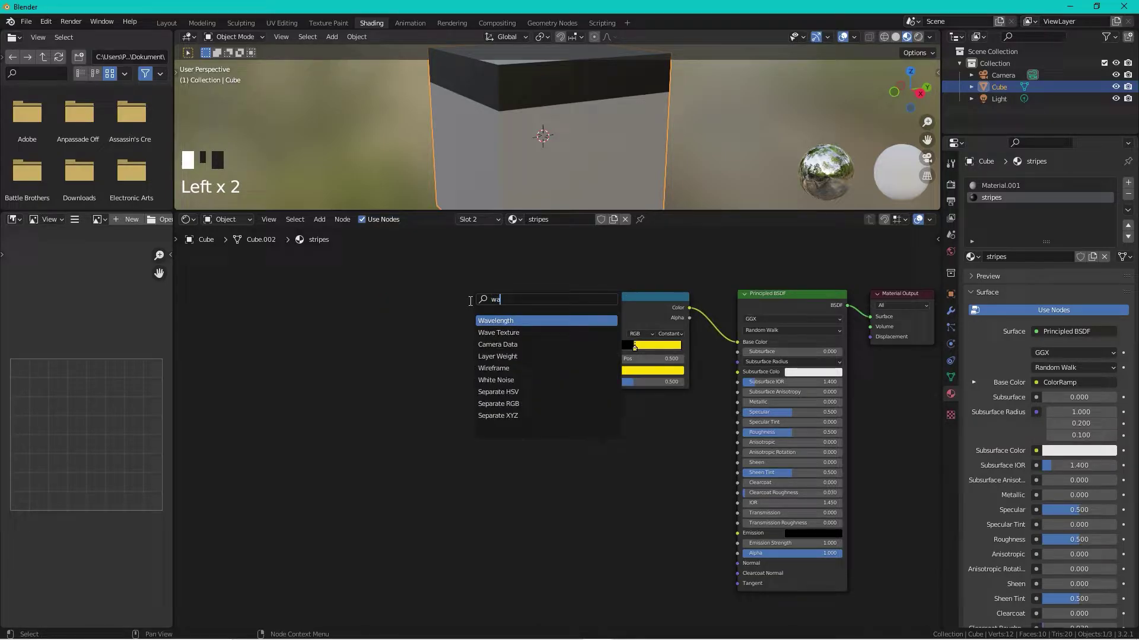
{"action": "left_click", "coordinate": [509, 332]}
{"action": "left_click", "coordinate": [509, 325]}
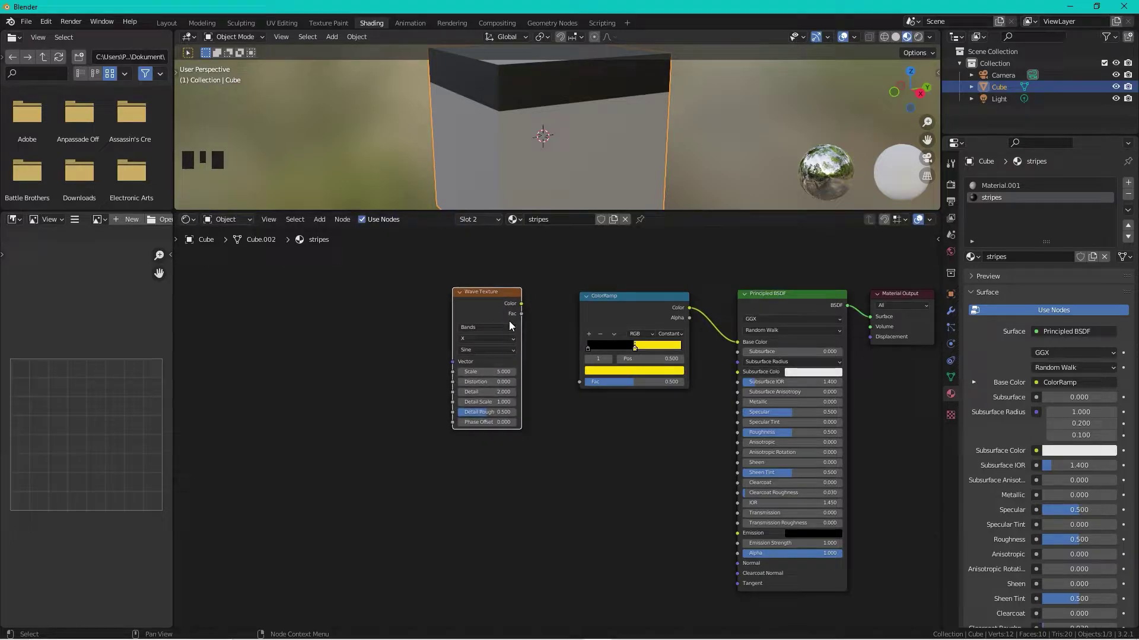
{"action": "left_click_drag", "start_coordinate": [522, 303], "coordinate": [579, 385]}
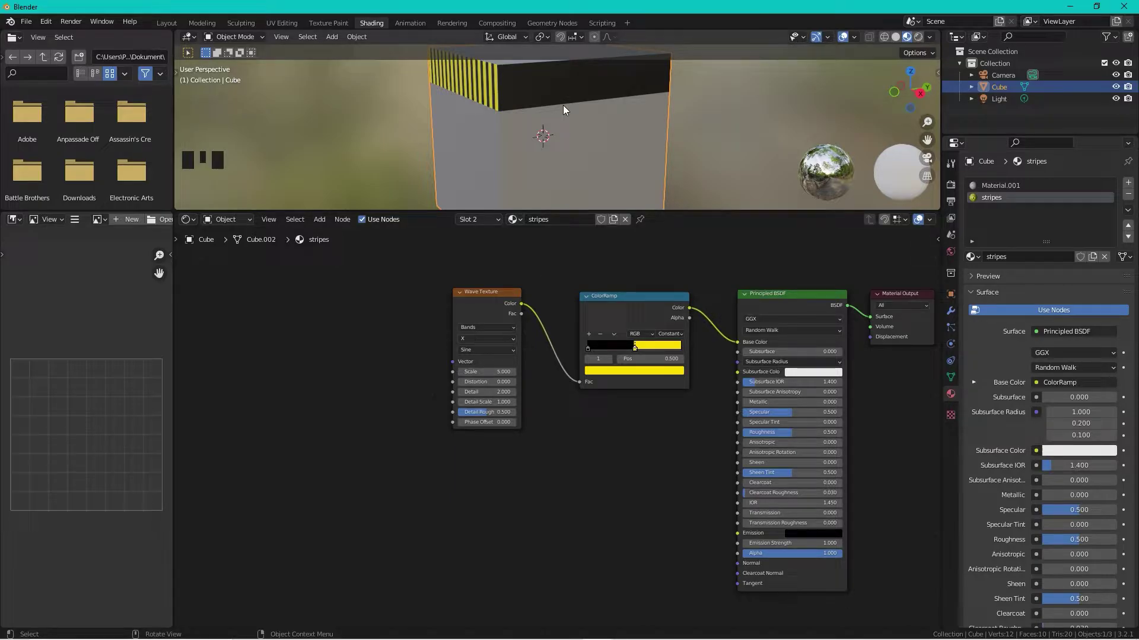
Set the Wave Texture's bands direction to Diagonal and check the stripes on the cube
{"action": "left_click", "coordinate": [512, 343]}
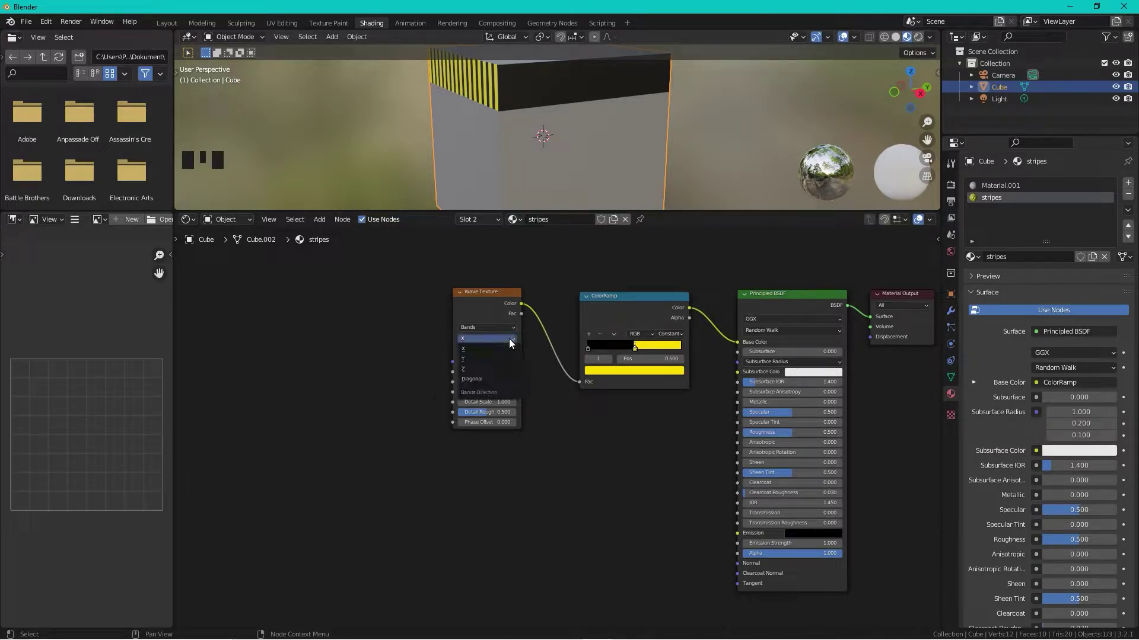
{"action": "left_click", "coordinate": [482, 379]}
{"action": "scroll", "coordinate": [575, 374], "scroll_direction": "down", "scroll_amount": 1}
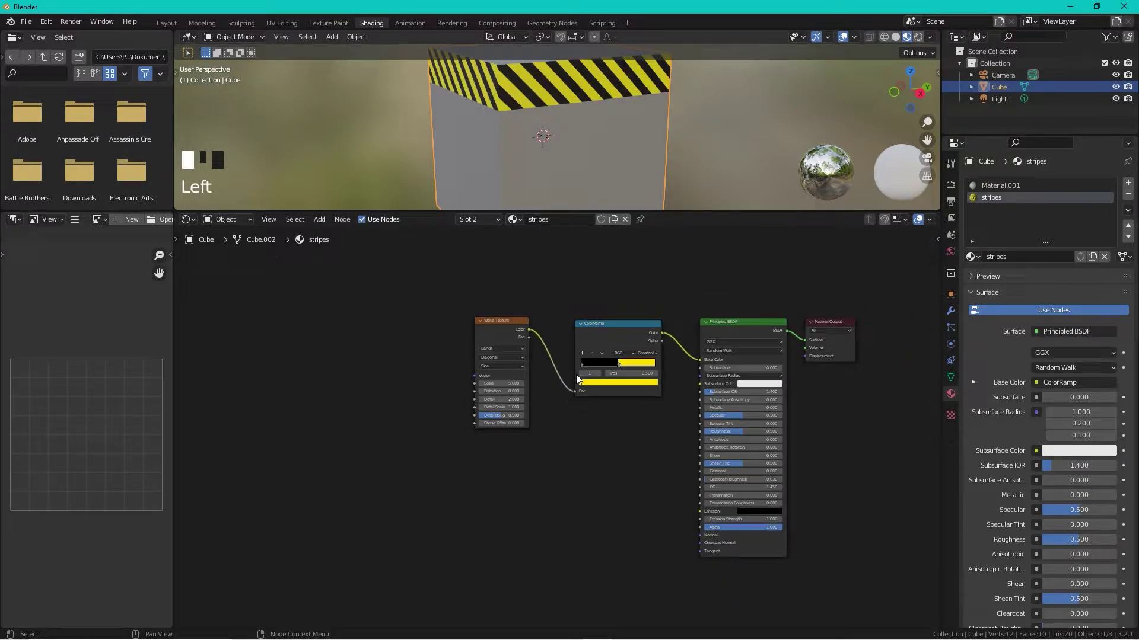
{"action": "scroll", "coordinate": [688, 104], "scroll_direction": "down", "scroll_amount": 4}
{"action": "middle_click_drag", "start_coordinate": [689, 104], "coordinate": [704, 105]}
{"action": "scroll", "coordinate": [704, 105], "scroll_direction": "down", "scroll_amount": 1}
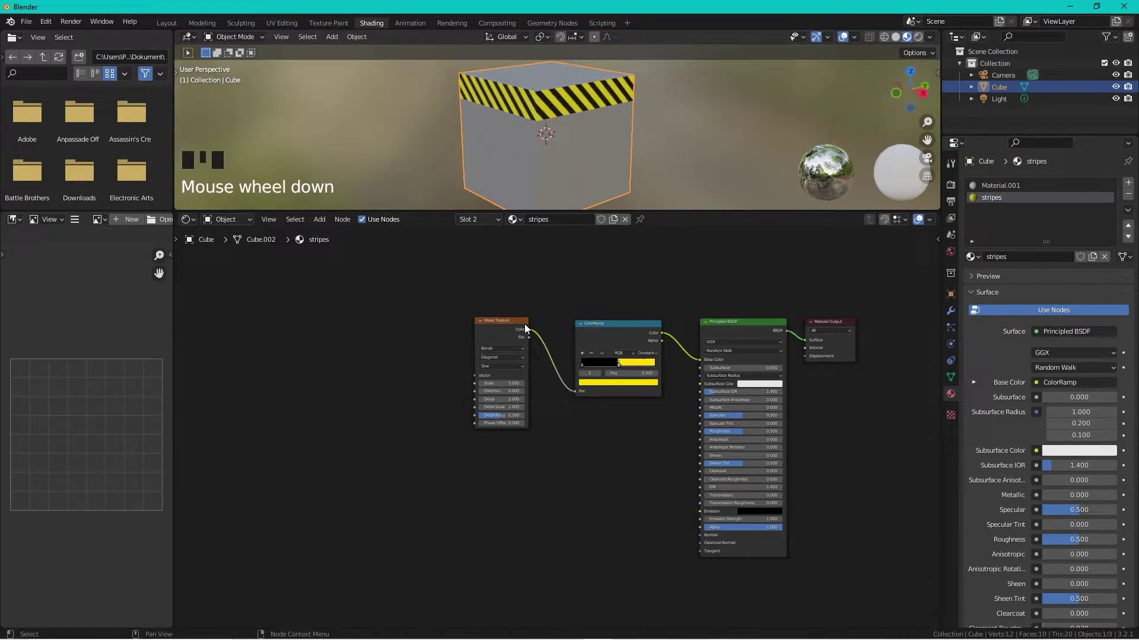
Add Texture Coordinate and Mapping nodes to the Wave Texture and feed the Object coordinates into the Mapping's Vector input
{"action": "left_click", "coordinate": [510, 321]}
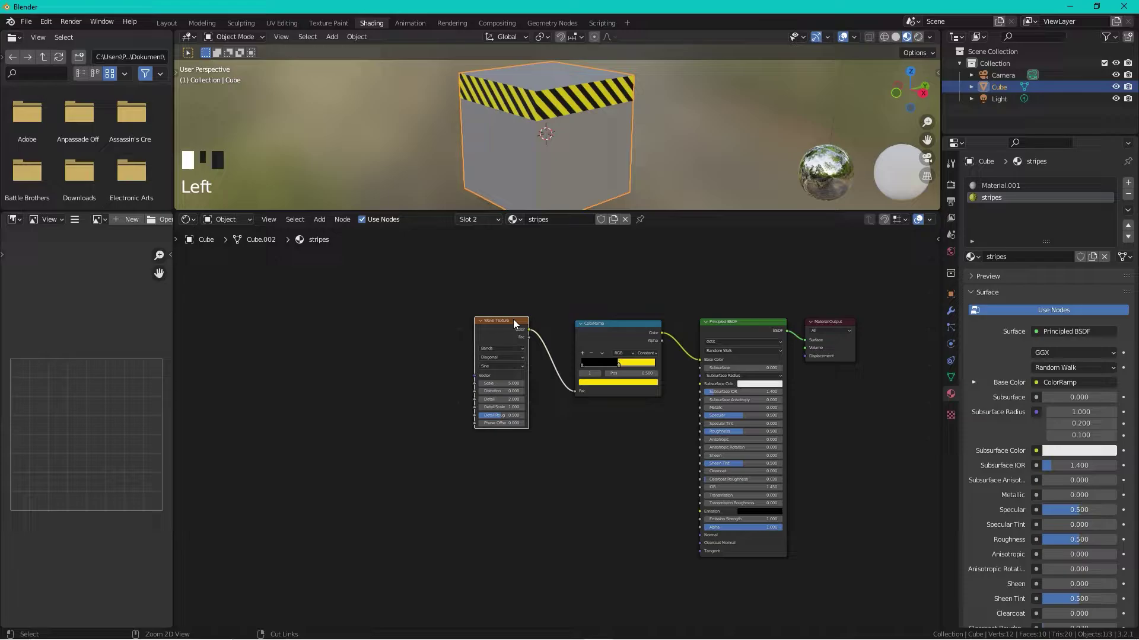
{"action": "key", "text": "ctrl+t"}
{"action": "scroll", "coordinate": [457, 315], "scroll_direction": "up", "scroll_amount": 4}
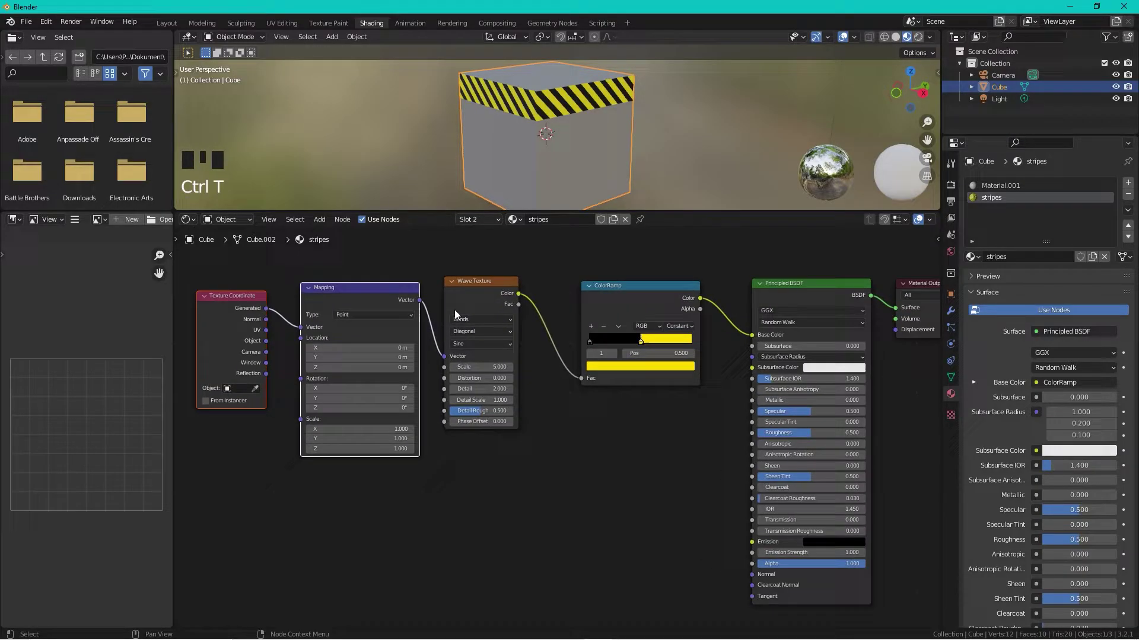
{"action": "middle_click_drag", "start_coordinate": [356, 298], "coordinate": [571, 342]}
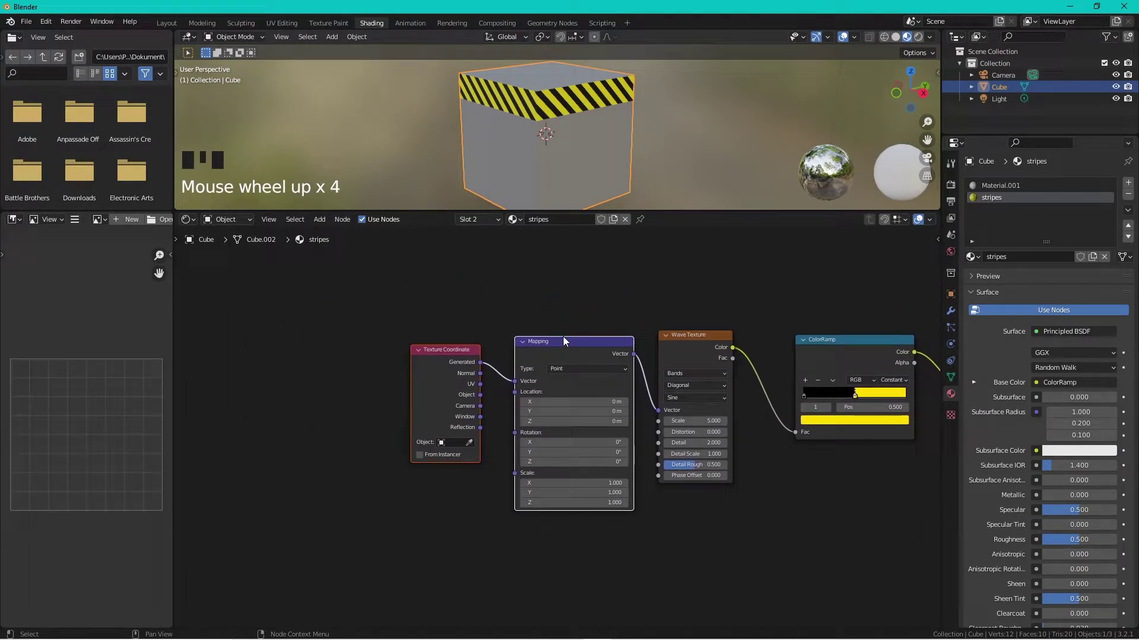
{"action": "left_click_drag", "start_coordinate": [571, 342], "coordinate": [551, 332]}
{"action": "scroll", "coordinate": [442, 313], "scroll_direction": "up", "scroll_amount": 1}
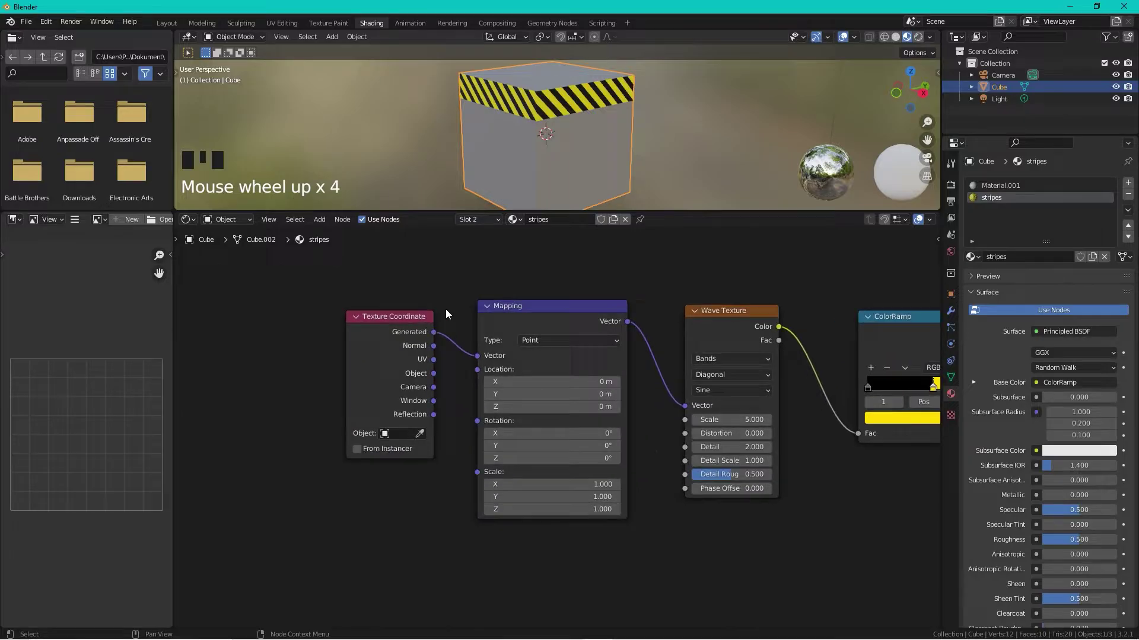
{"action": "left_click_drag", "start_coordinate": [423, 369], "coordinate": [470, 350]}
{"action": "scroll", "coordinate": [608, 340], "scroll_direction": "down", "scroll_amount": 5, "text": "ctrl"}
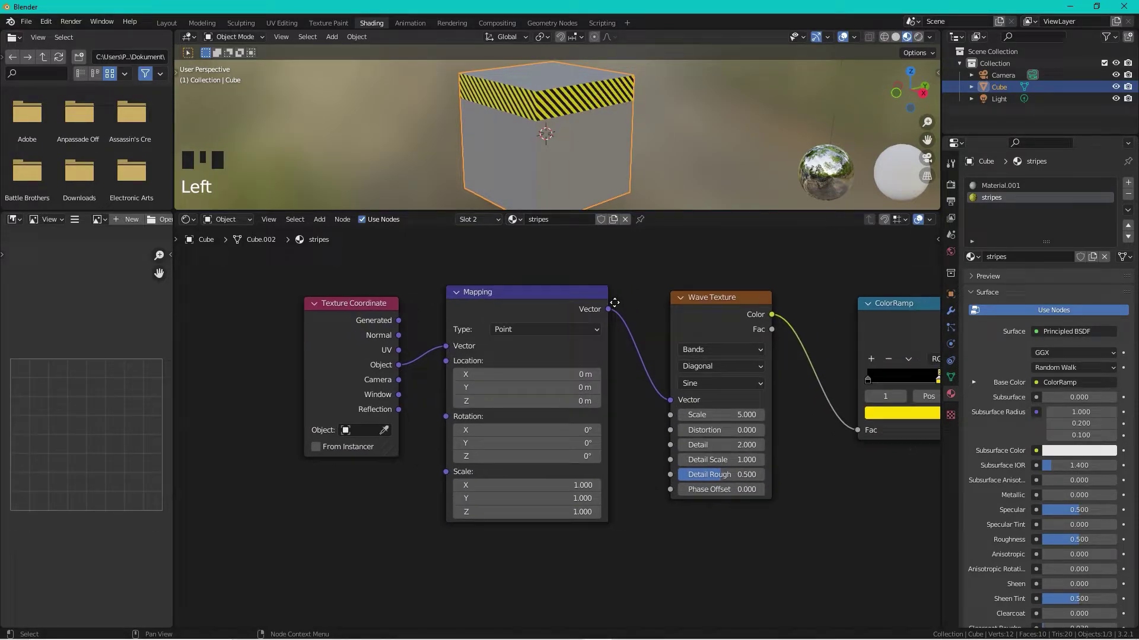
Set the Wave Texture's Scale to 1.700 and check the wider stripes around the cube
{"action": "middle_click_drag", "start_coordinate": [617, 350], "coordinate": [522, 431], "text": "ctrl"}
{"action": "left_click_drag", "start_coordinate": [522, 431], "coordinate": [471, 431]}
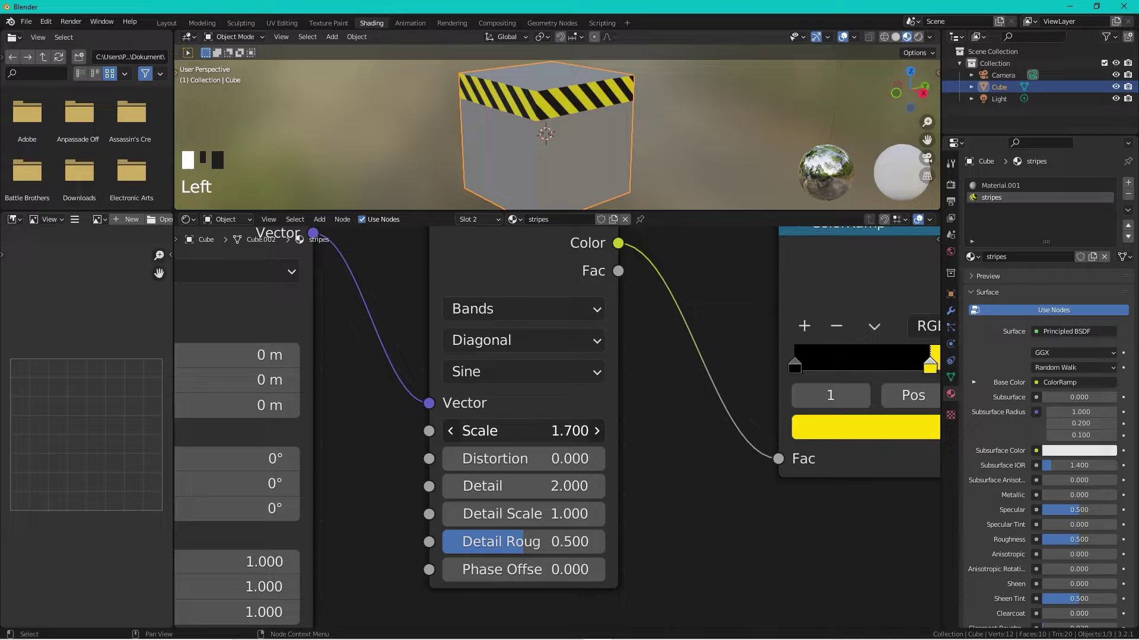
{"action": "scroll", "coordinate": [641, 297], "scroll_direction": "down", "scroll_amount": 5}
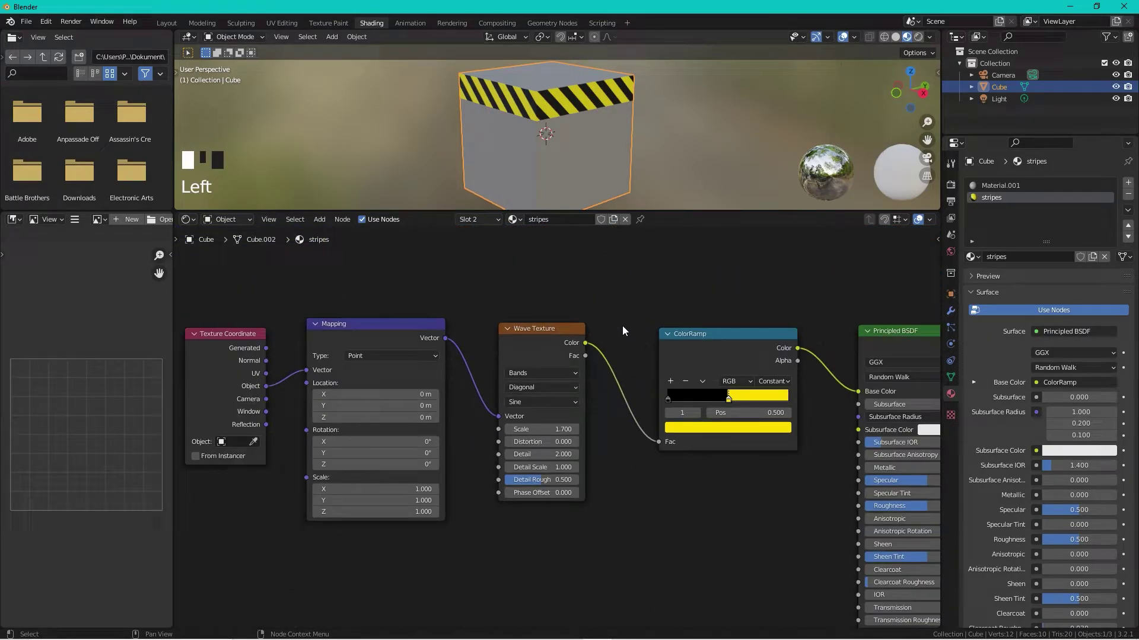
{"action": "middle_click_drag", "start_coordinate": [626, 348], "coordinate": [541, 350]}
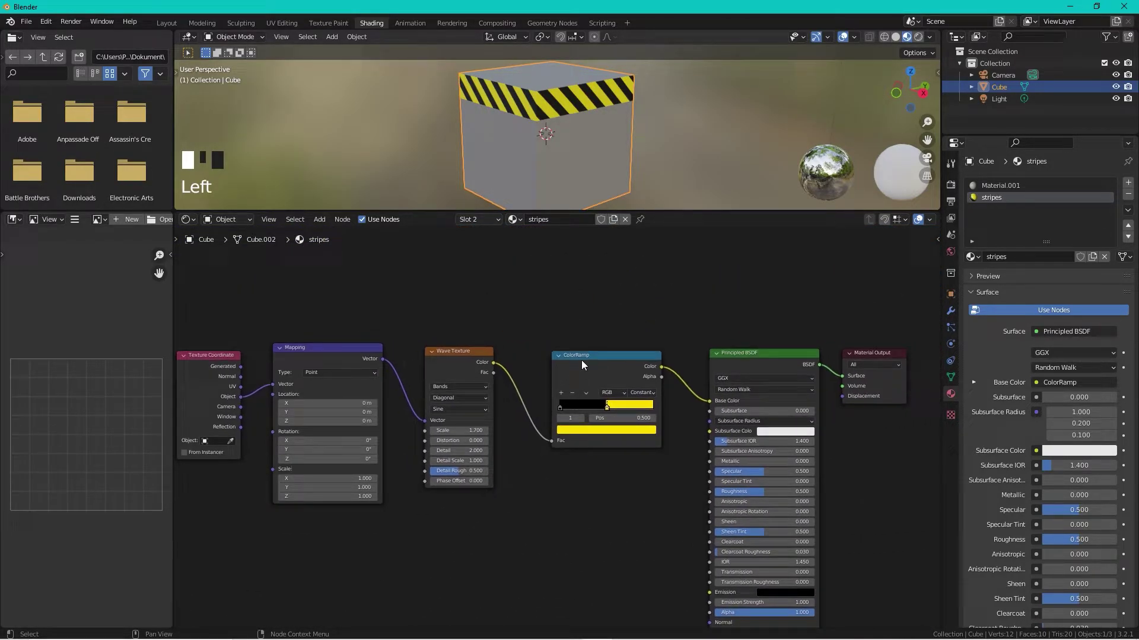
{"action": "middle_click_drag", "start_coordinate": [595, 326], "coordinate": [638, 309]}
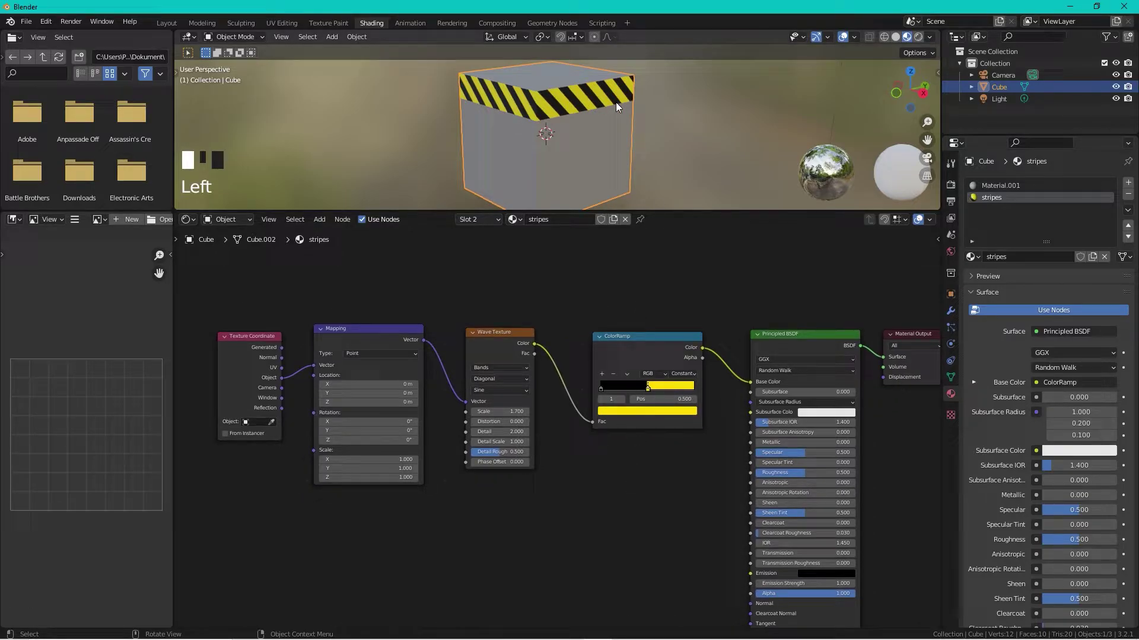
{"action": "middle_click_drag", "start_coordinate": [616, 103], "coordinate": [556, 119]}
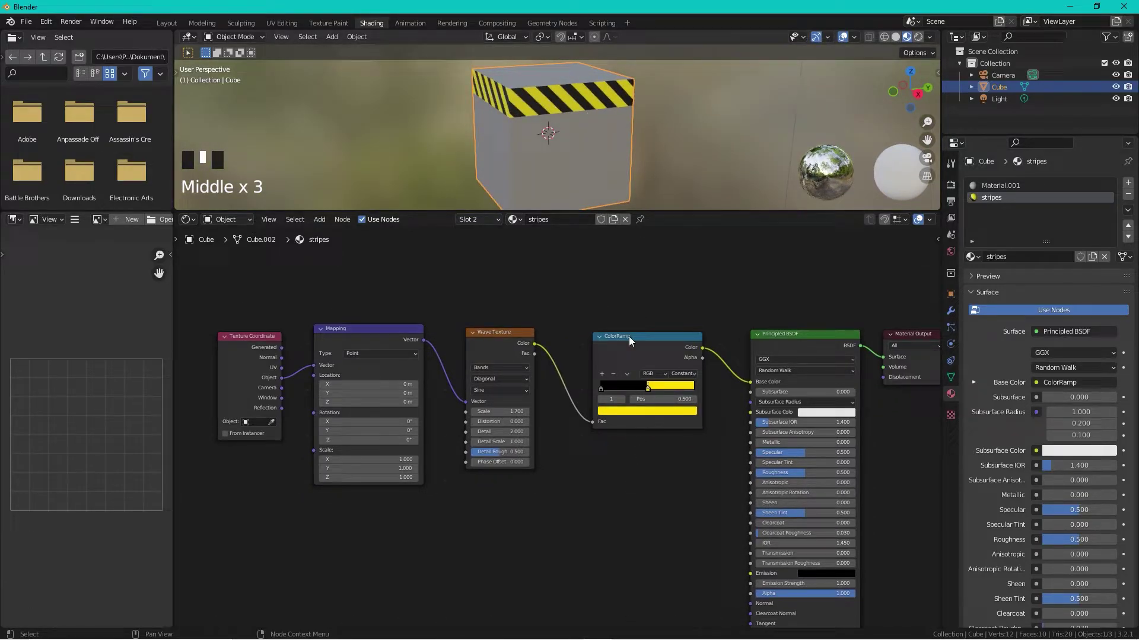
Add a Noise Texture node and place it below the Wave Texture
{"action": "middle_click_drag", "start_coordinate": [650, 322], "coordinate": [614, 283]}
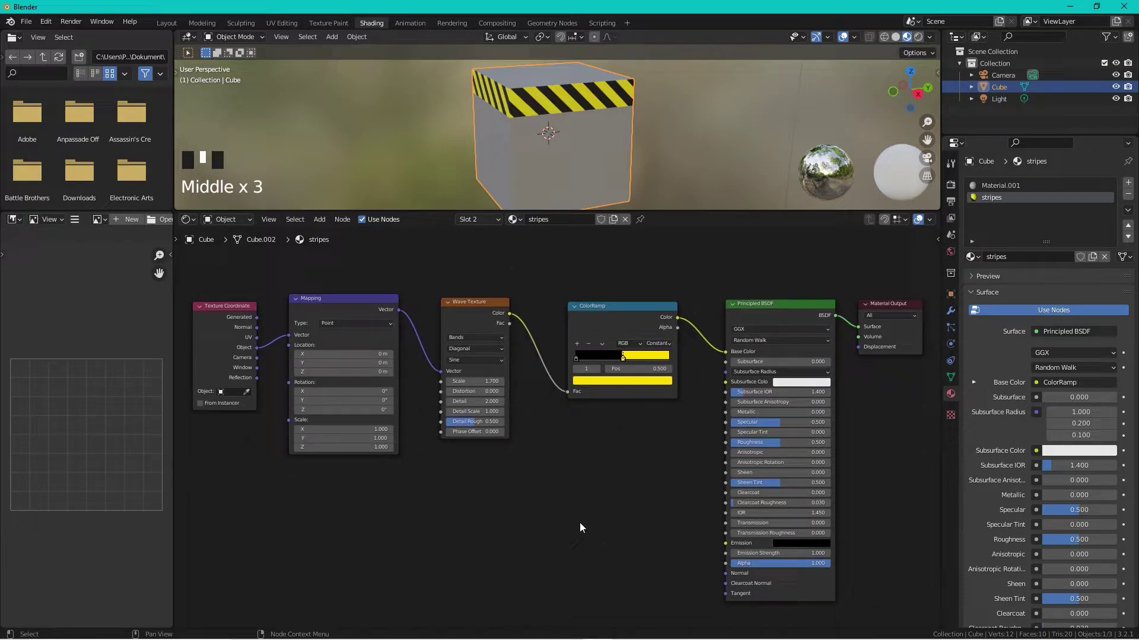
{"action": "key", "text": "shift+a"}
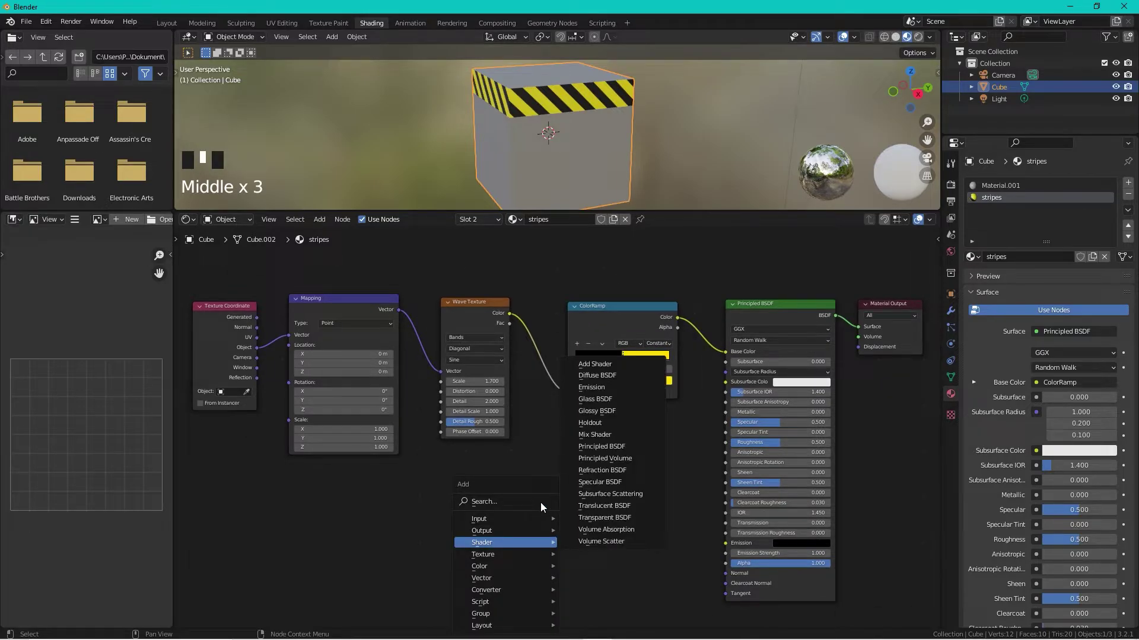
{"action": "left_click", "coordinate": [484, 503]}
{"action": "type", "text": "no"}
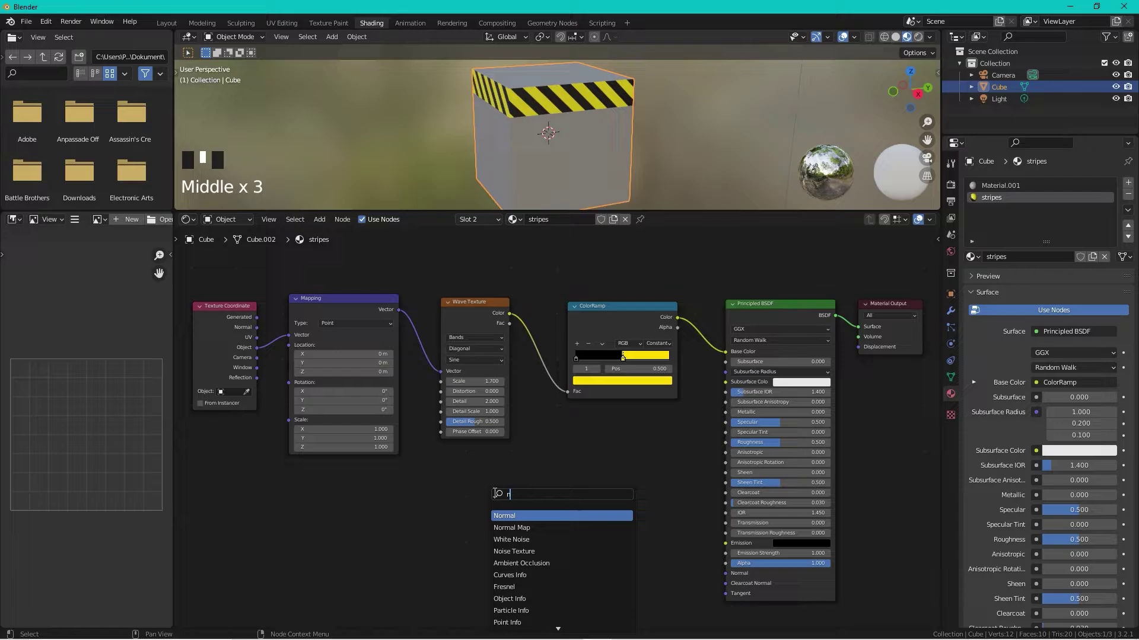
{"action": "key", "text": "Down"}
{"action": "key", "text": "Down"}
{"action": "key", "text": "Down"}
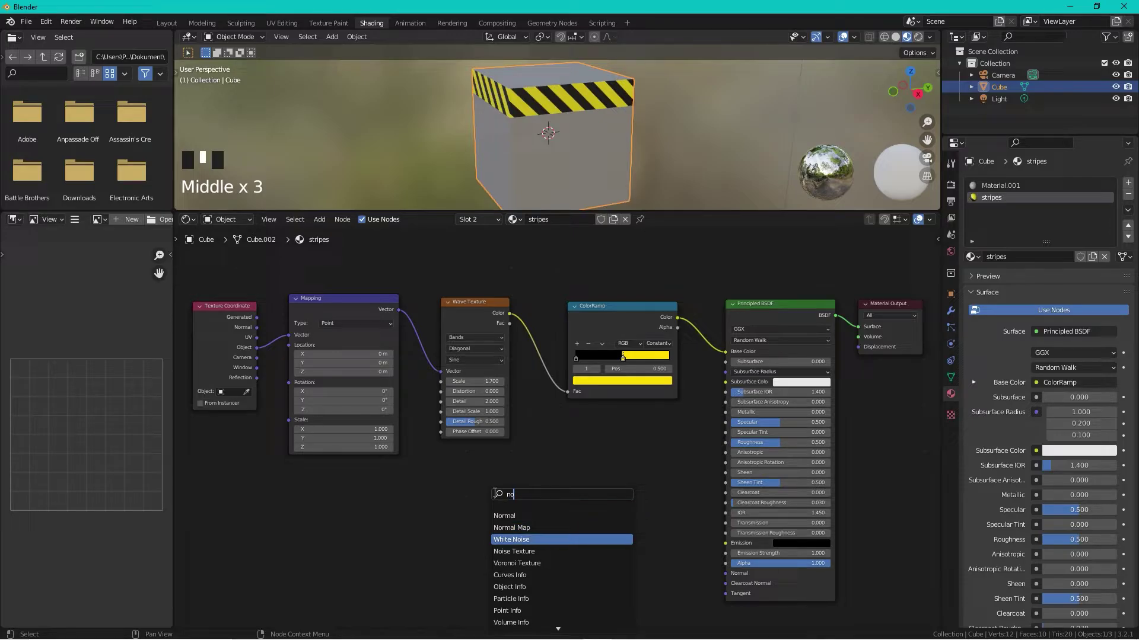
{"action": "key", "text": "Return"}
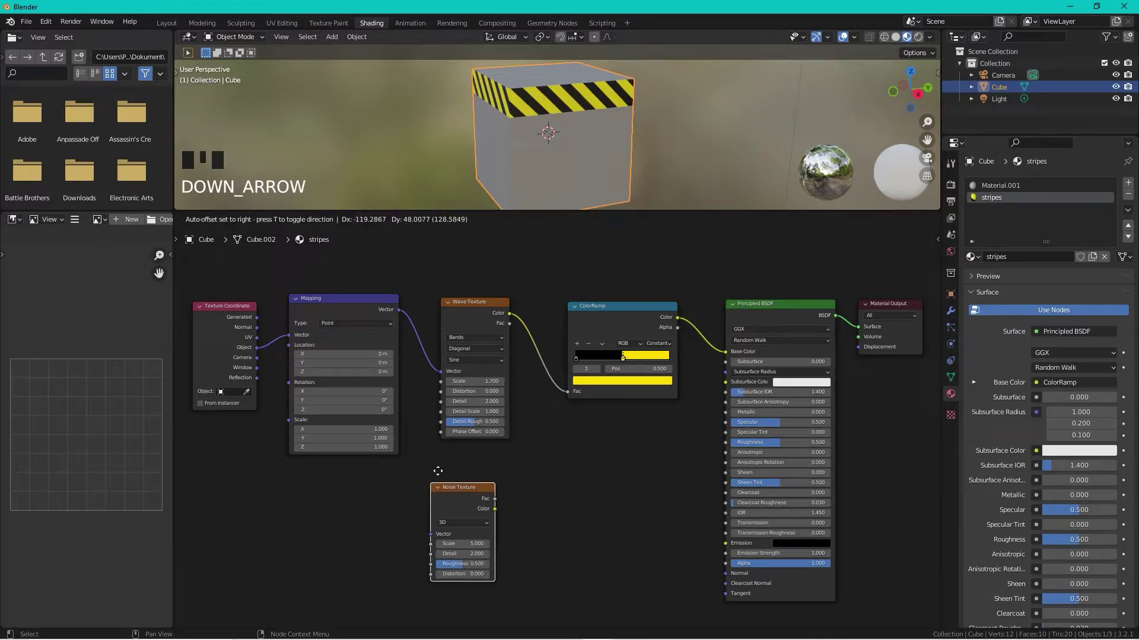
{"action": "left_click", "coordinate": [449, 476]}
{"action": "scroll", "coordinate": [564, 498], "scroll_direction": "down", "scroll_amount": 2, "text": "shift"}
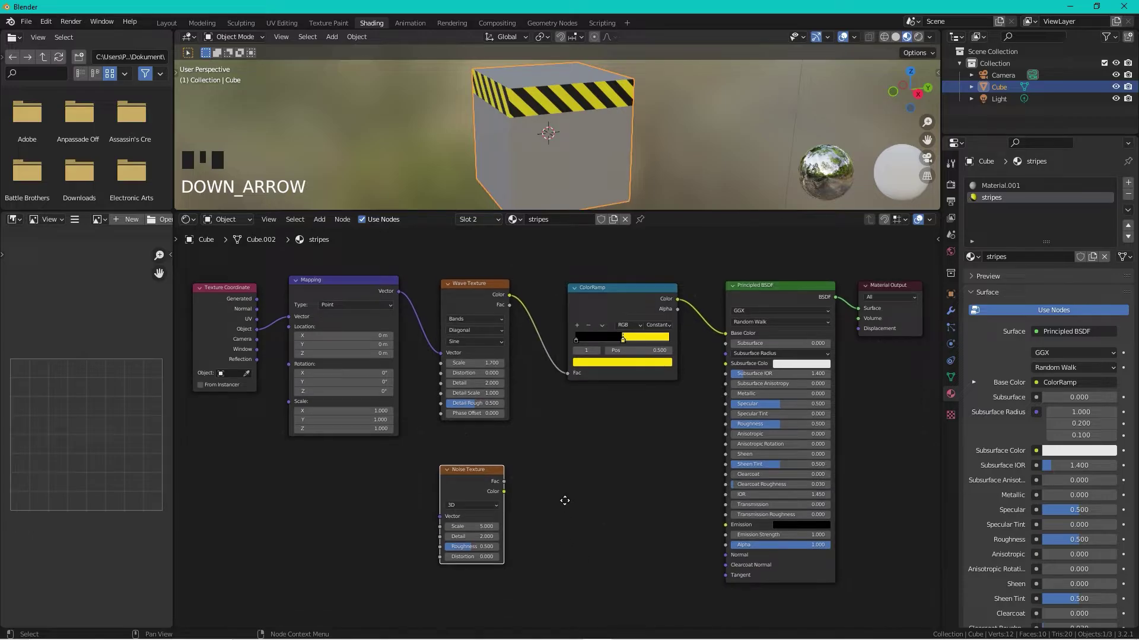
Preview the Noise Texture's output on the cube's band through a Viewer node
{"action": "left_click", "coordinate": [485, 462]}
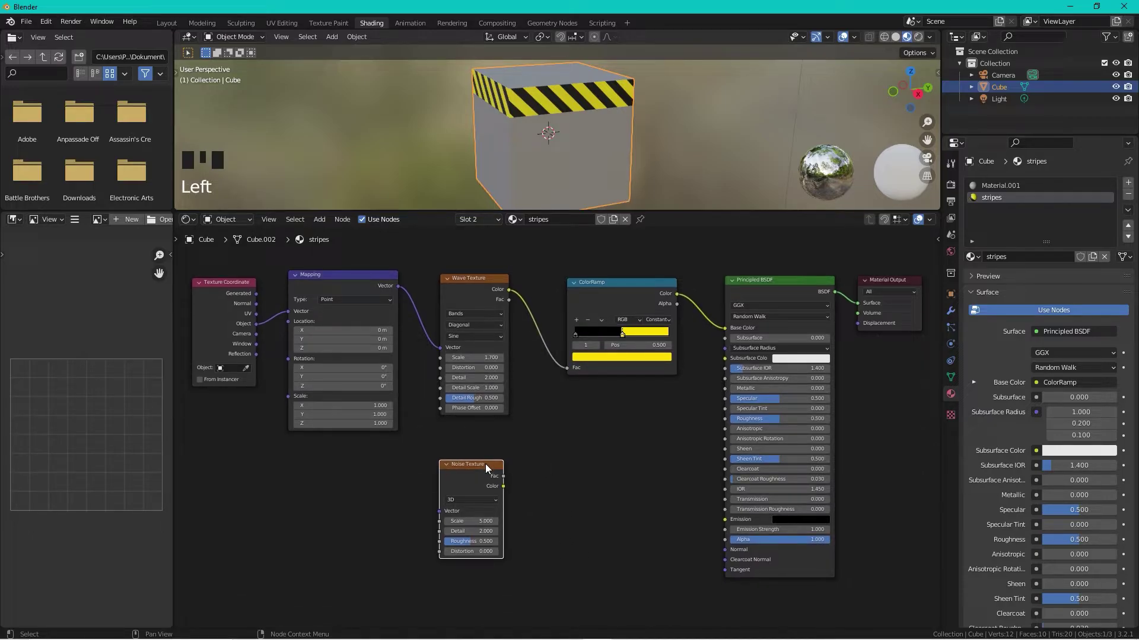
{"action": "left_click", "coordinate": [485, 464], "text": "ctrl+shift"}
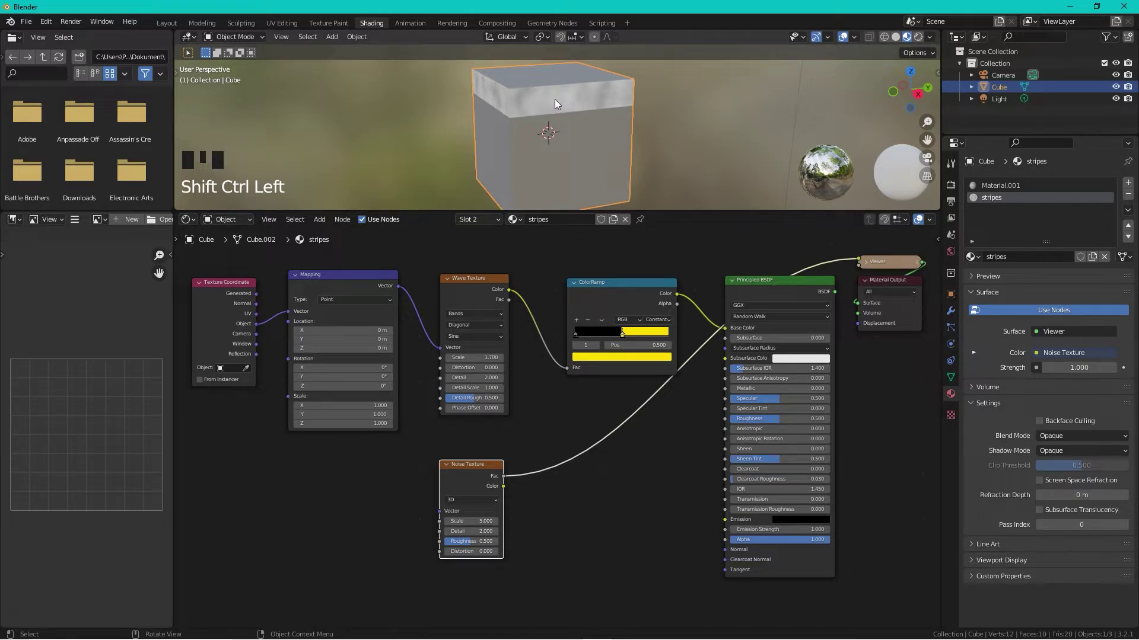
{"action": "left_click", "coordinate": [550, 458]}
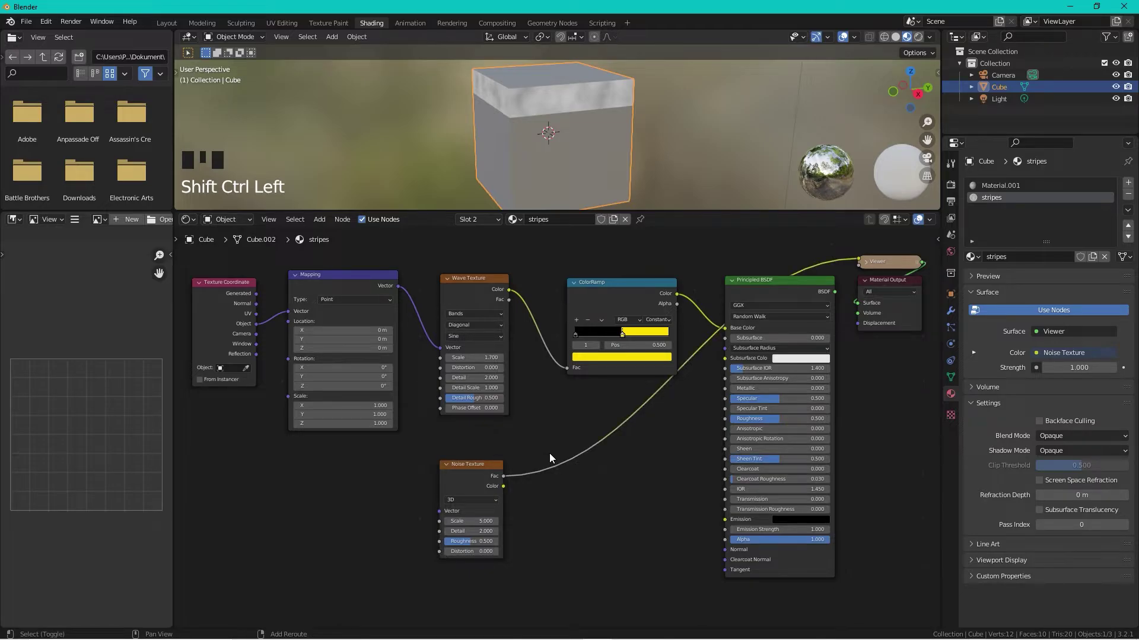
Insert a second ColorRamp on the link between the Noise Texture and the Viewer, placed beside the Noise Texture
{"action": "key", "text": "shift+a"}
{"action": "left_click", "coordinate": [549, 453]}
{"action": "type", "text": "co"}
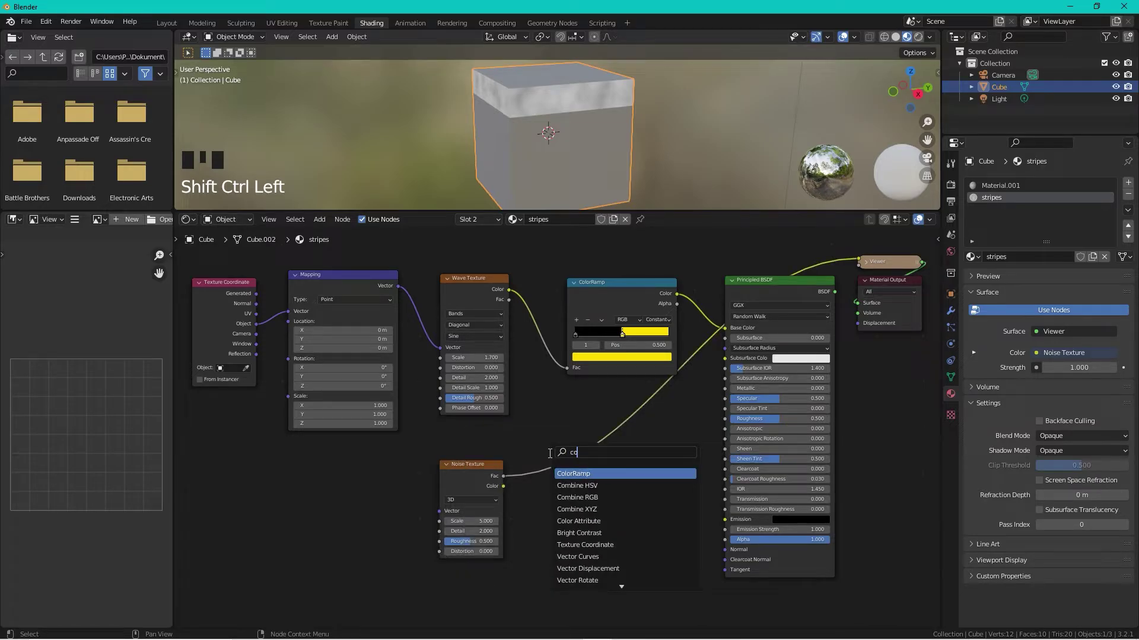
{"action": "key", "text": "Return"}
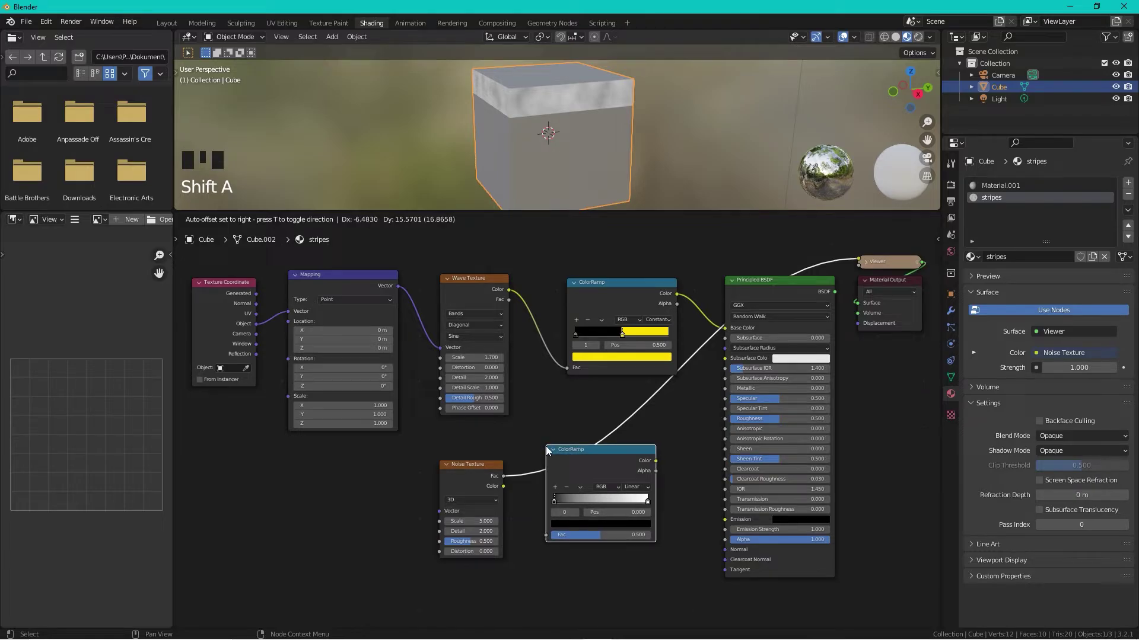
{"action": "left_click", "coordinate": [546, 448]}
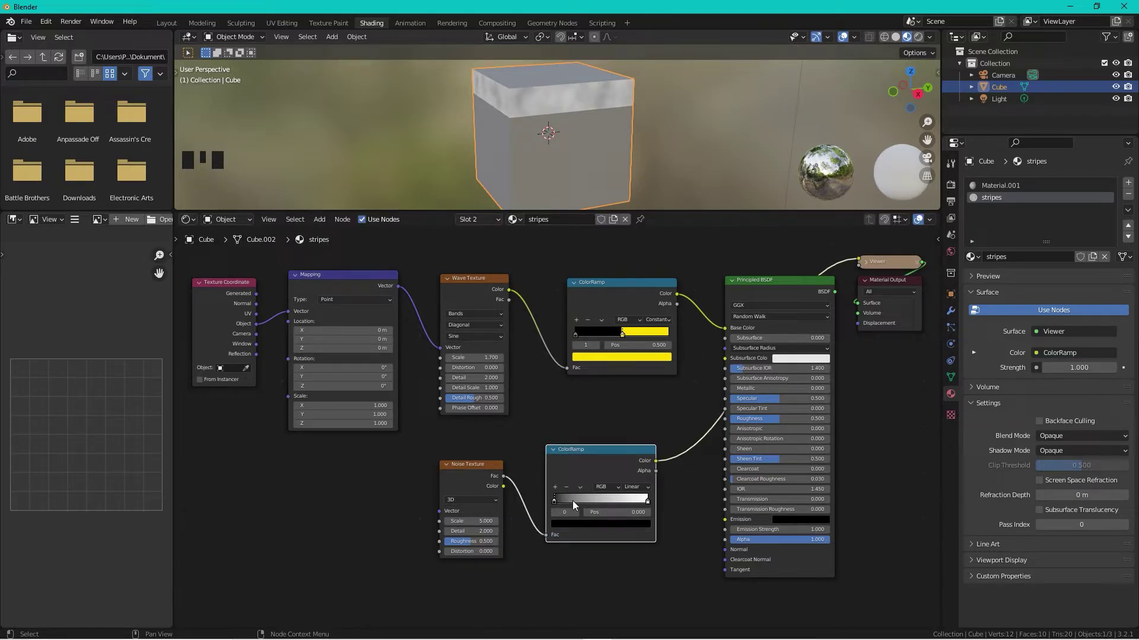
{"action": "key", "text": "g"}
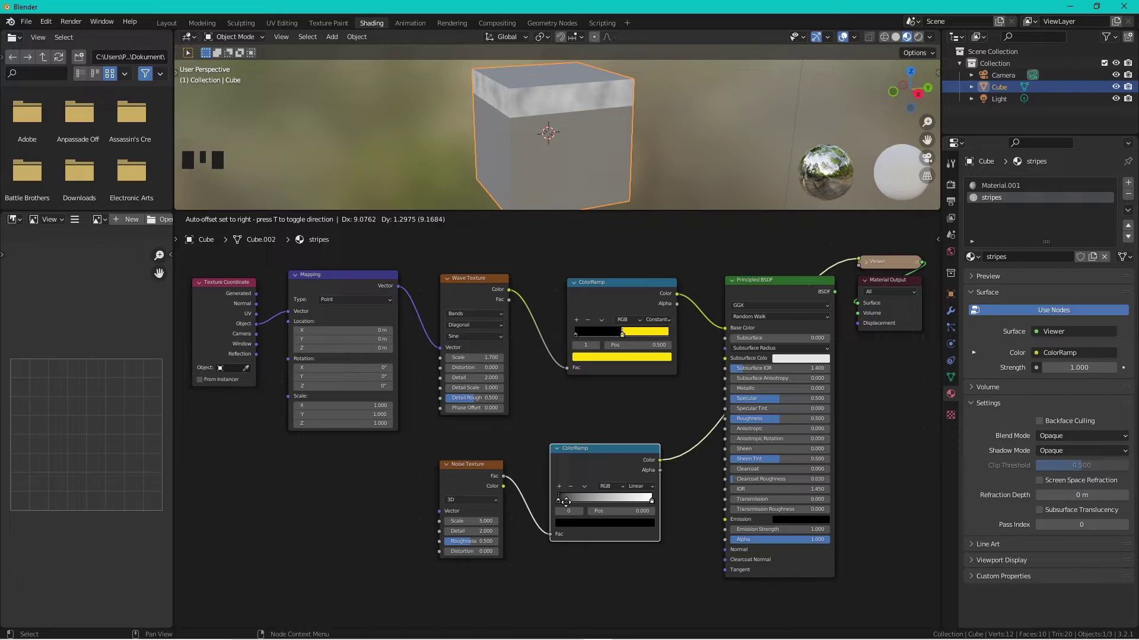
{"action": "left_click", "coordinate": [547, 501]}
{"action": "mouse_move", "coordinate": [547, 501]}
{"action": "left_mouse_down"}
{"action": "mouse_move", "coordinate": [595, 492]}
{"action": "mouse_move", "coordinate": [546, 500]}
{"action": "left_mouse_up"}
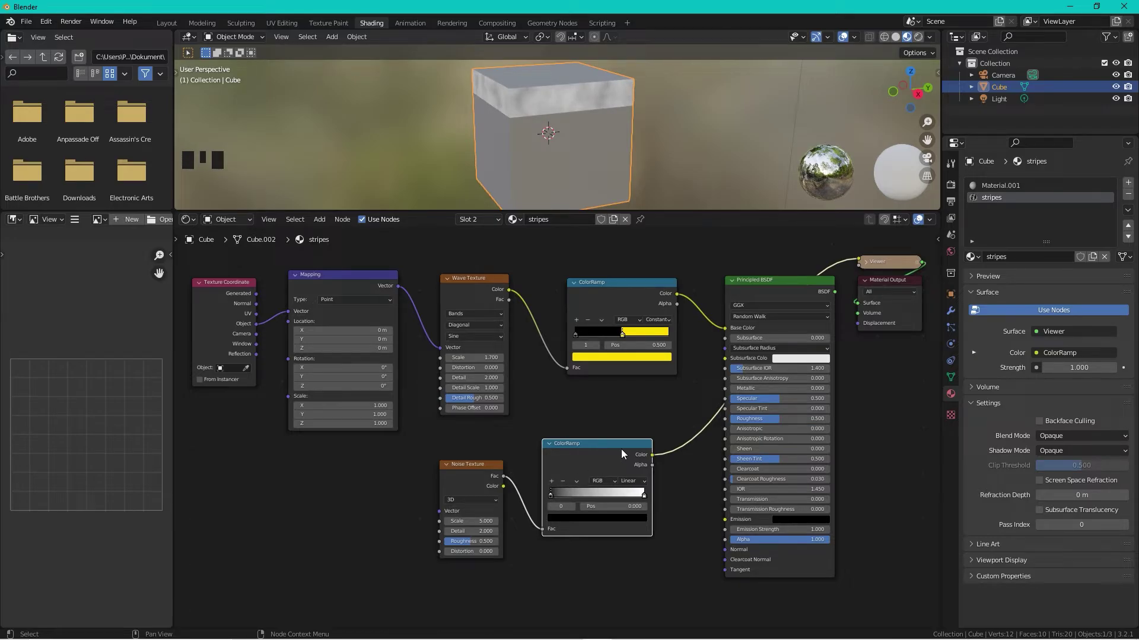
{"action": "left_click_drag", "start_coordinate": [621, 454], "coordinate": [607, 454]}
Switch the material preview back from the noise to the Principled BSDF output
{"action": "scroll", "coordinate": [606, 424], "scroll_direction": "down", "scroll_amount": 2}
{"action": "middle_click_drag", "start_coordinate": [605, 415], "coordinate": [530, 434]}
{"action": "left_click", "coordinate": [635, 347]}
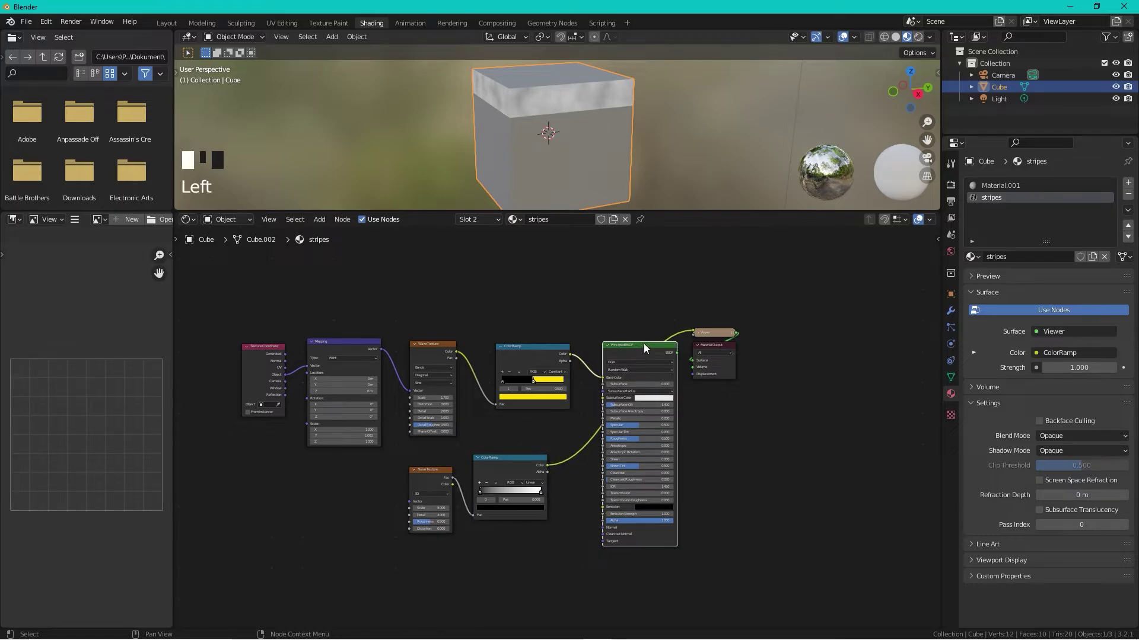
{"action": "left_click", "coordinate": [645, 343], "text": "ctrl+shift"}
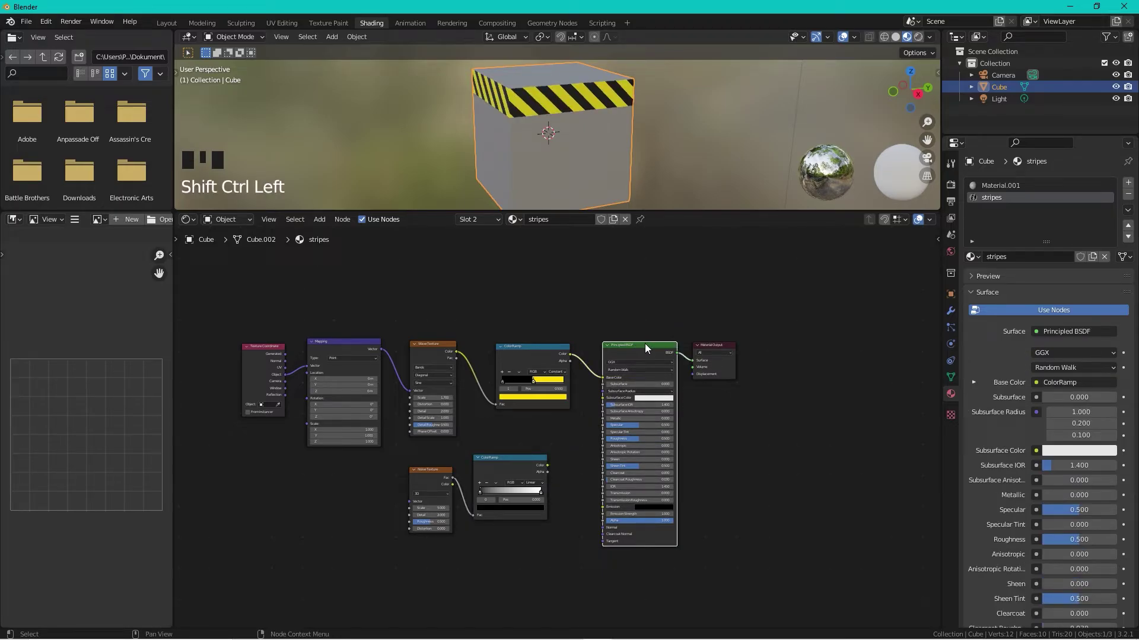
Move the Principled BSDF and Material Output nodes away from the ColorRamps to make room between them
{"action": "left_click_drag", "start_coordinate": [745, 321], "coordinate": [621, 448]}
{"action": "left_click_drag", "start_coordinate": [653, 346], "coordinate": [805, 346]}
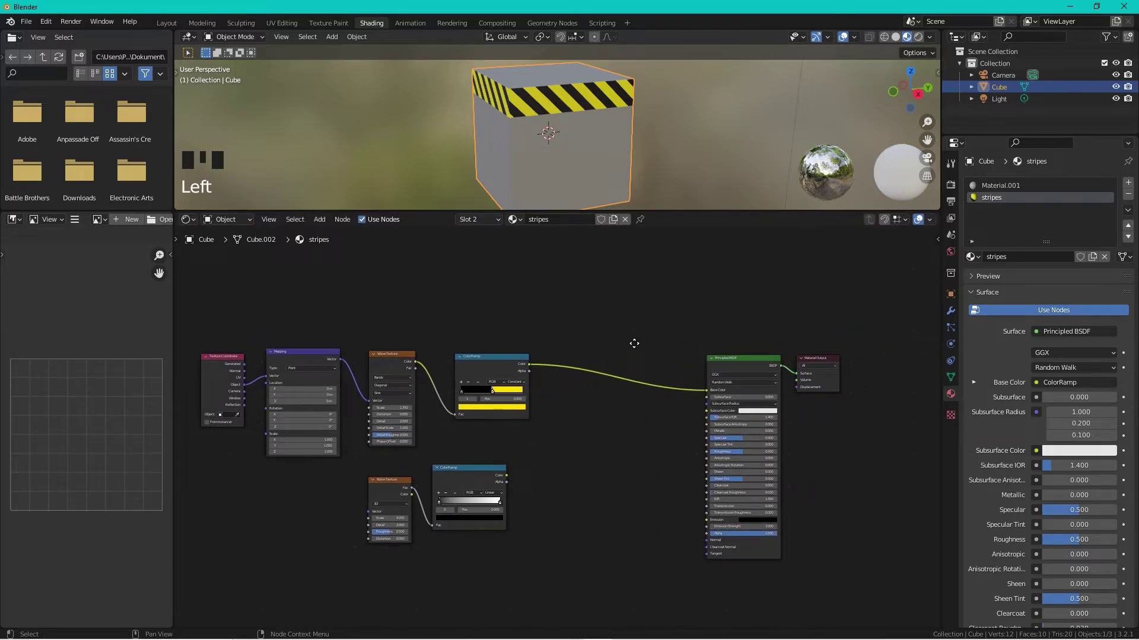
{"action": "scroll", "coordinate": [681, 334], "scroll_direction": "up", "scroll_amount": 2}
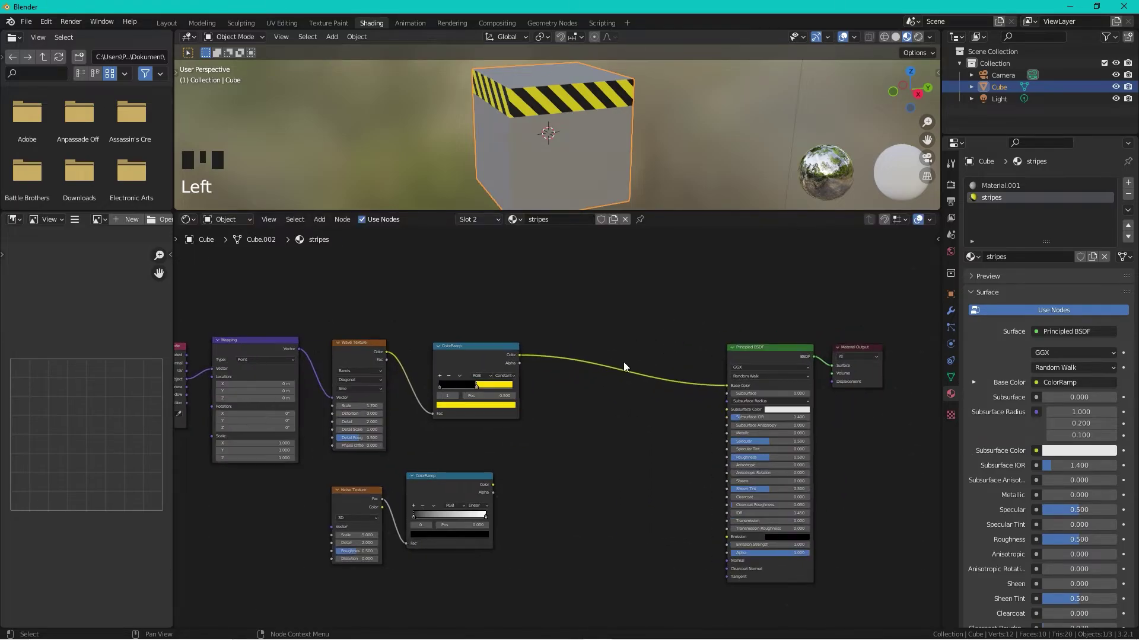
Insert a MixRGB node between the stripe ColorRamp and the Principled BSDF, and connect the noise ColorRamp's Color output to its Color2 input
{"action": "key", "text": "shift+a"}
{"action": "left_click", "coordinate": [618, 408]}
{"action": "type", "text": "m"}
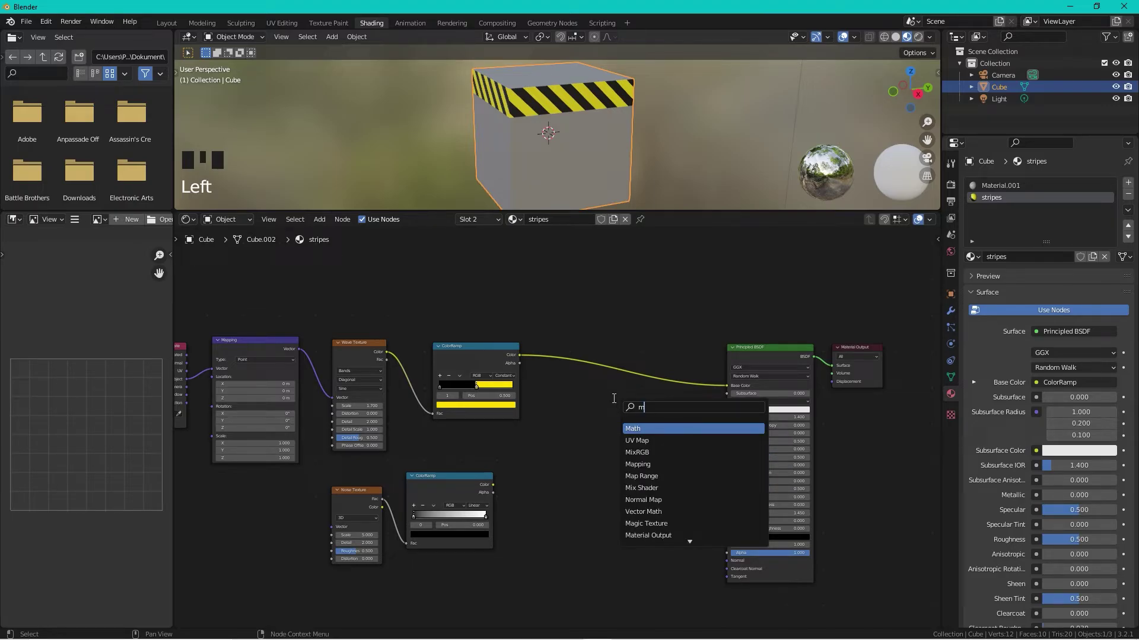
{"action": "left_click", "coordinate": [636, 452]}
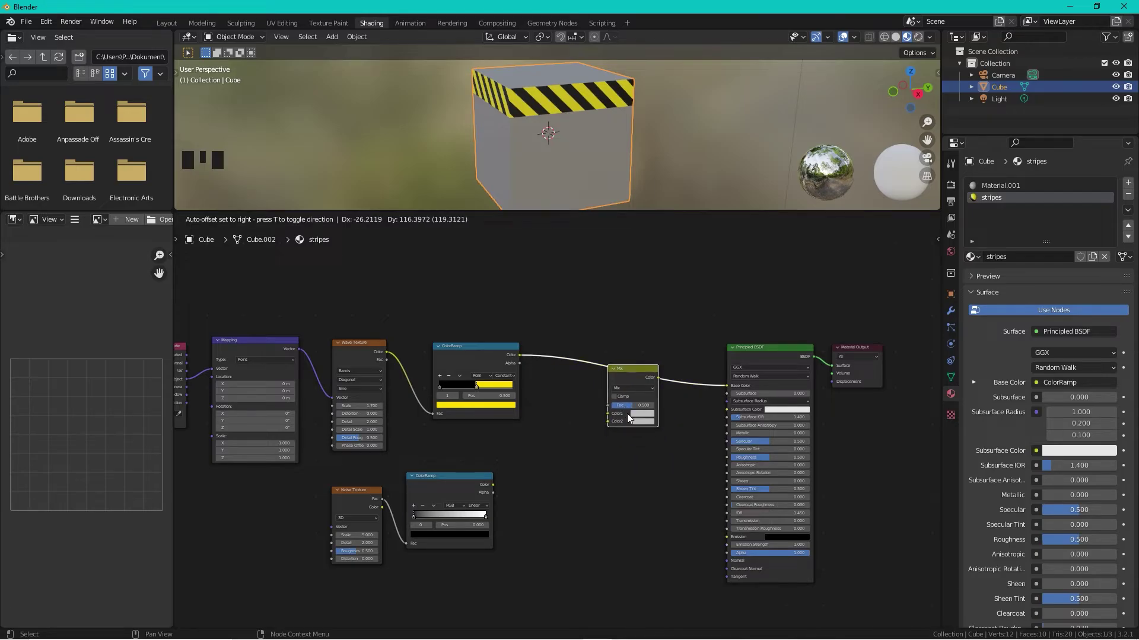
{"action": "left_click", "coordinate": [628, 414]}
{"action": "scroll", "coordinate": [627, 414], "scroll_direction": "up", "scroll_amount": 1}
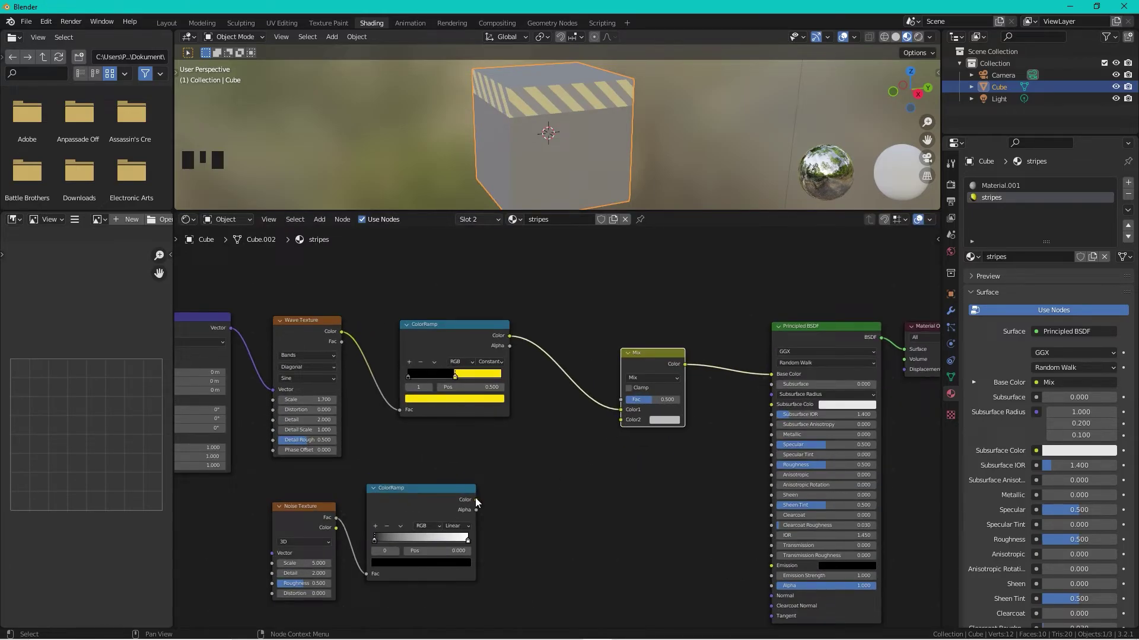
{"action": "left_click_drag", "start_coordinate": [475, 499], "coordinate": [620, 422]}
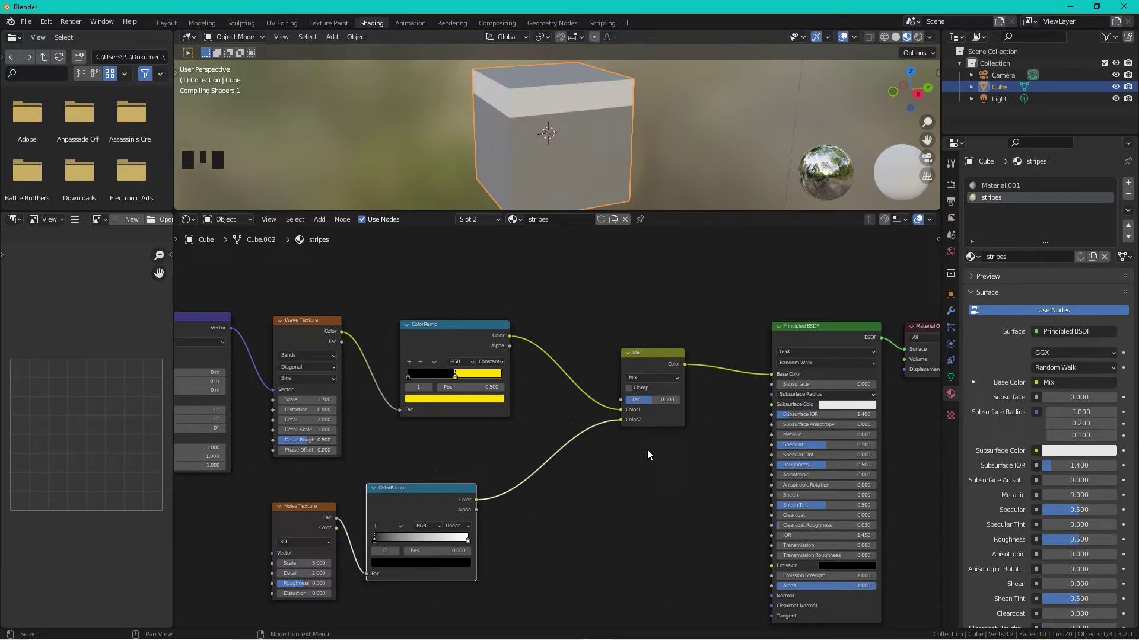
Set the Mix node's blend mode to Multiply
{"action": "middle_click_drag", "start_coordinate": [665, 431], "coordinate": [615, 279]}
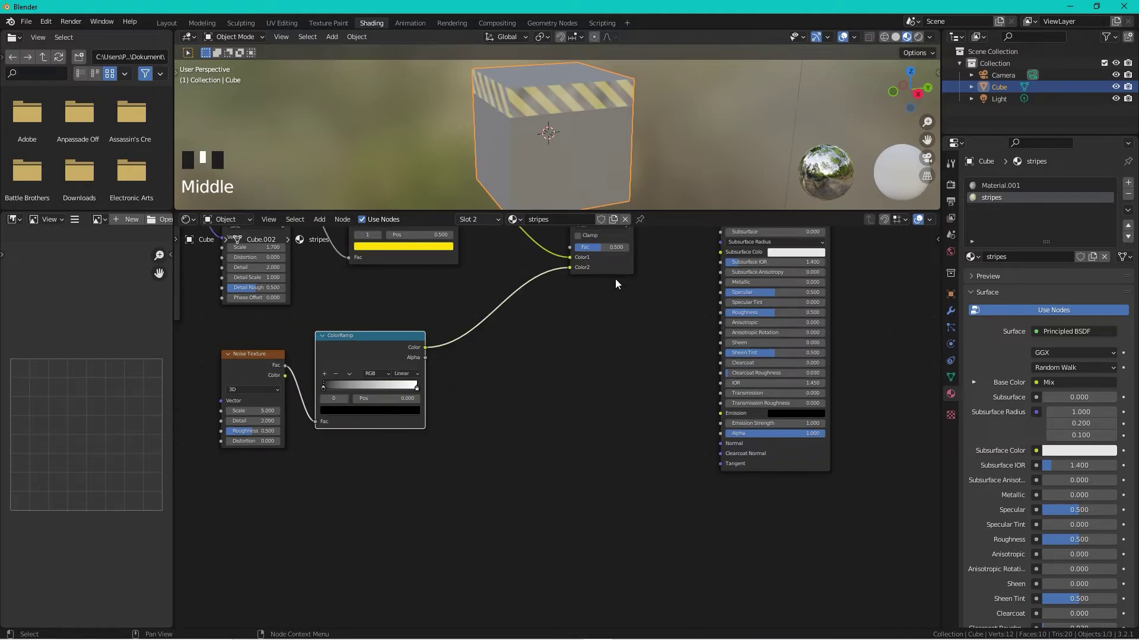
{"action": "scroll", "coordinate": [618, 112], "scroll_direction": "up", "scroll_amount": 1}
{"action": "scroll", "coordinate": [619, 112], "scroll_direction": "down", "scroll_amount": 2}
{"action": "middle_click_drag", "start_coordinate": [619, 111], "coordinate": [645, 128], "text": "shift"}
{"action": "middle_click_drag", "start_coordinate": [656, 336], "coordinate": [621, 510], "text": "shift"}
{"action": "scroll", "coordinate": [593, 387], "scroll_direction": "up", "scroll_amount": 2}
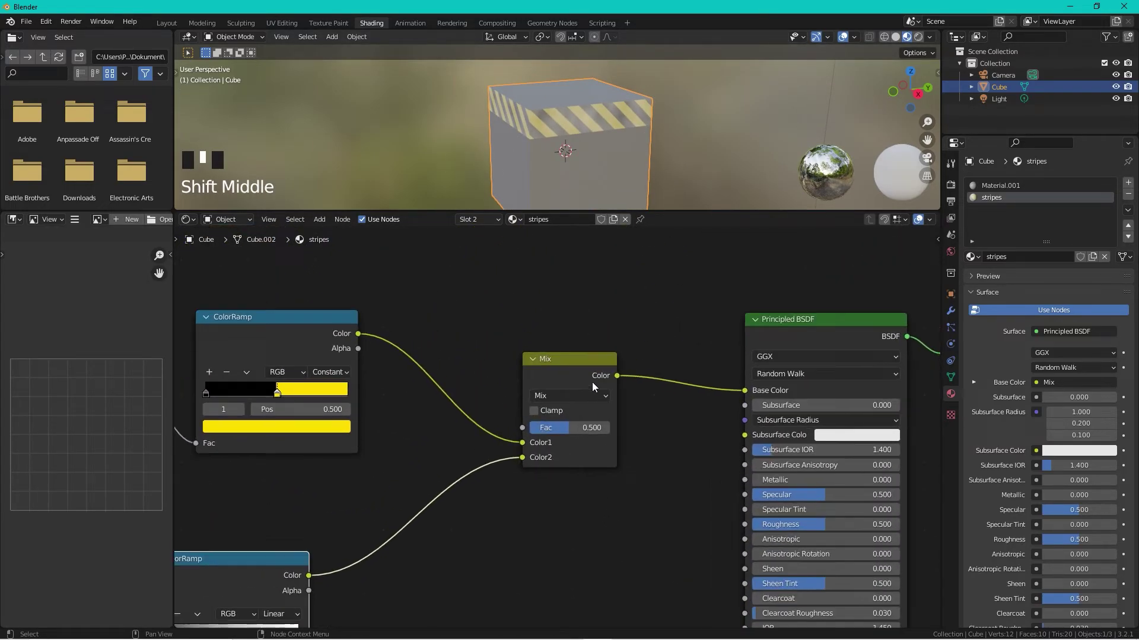
{"action": "scroll", "coordinate": [592, 386], "scroll_direction": "up", "scroll_amount": 2}
{"action": "left_click", "coordinate": [584, 385]}
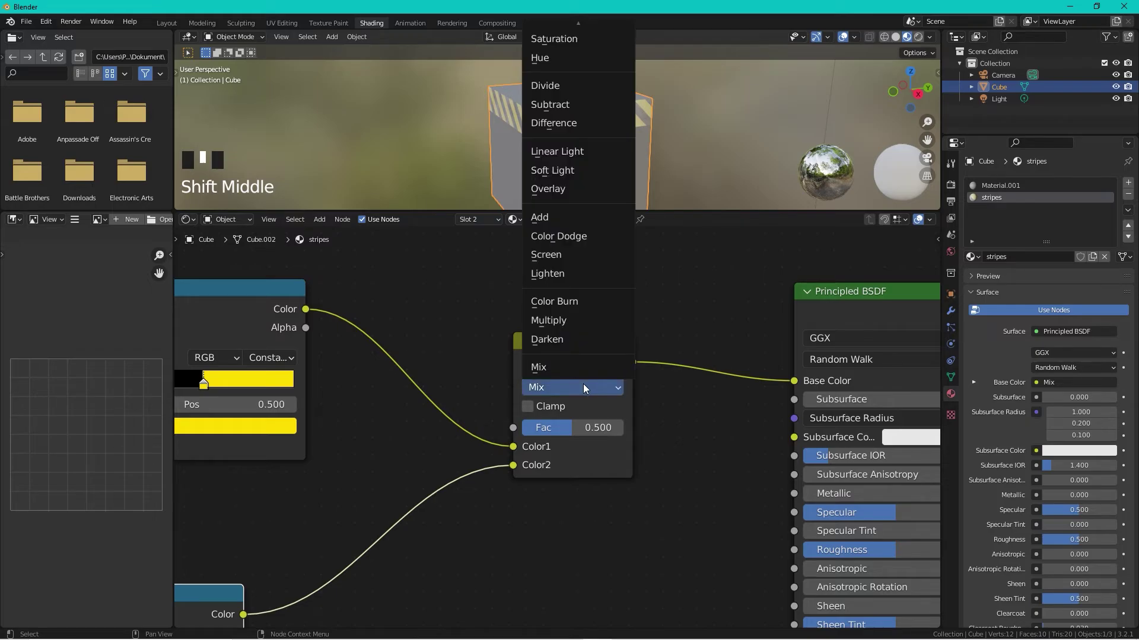
{"action": "left_click", "coordinate": [564, 322]}
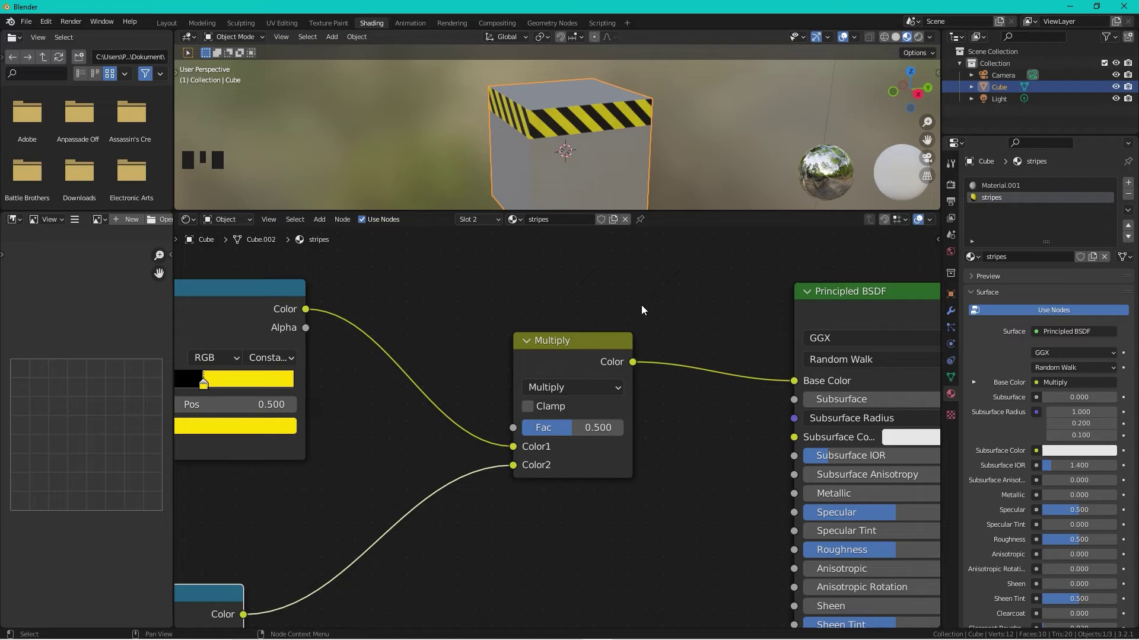
Set the Multiply node's Fac to 1.000 and inspect the stripes on the cube up close
{"action": "scroll", "coordinate": [570, 428], "scroll_direction": "up", "scroll_amount": 2}
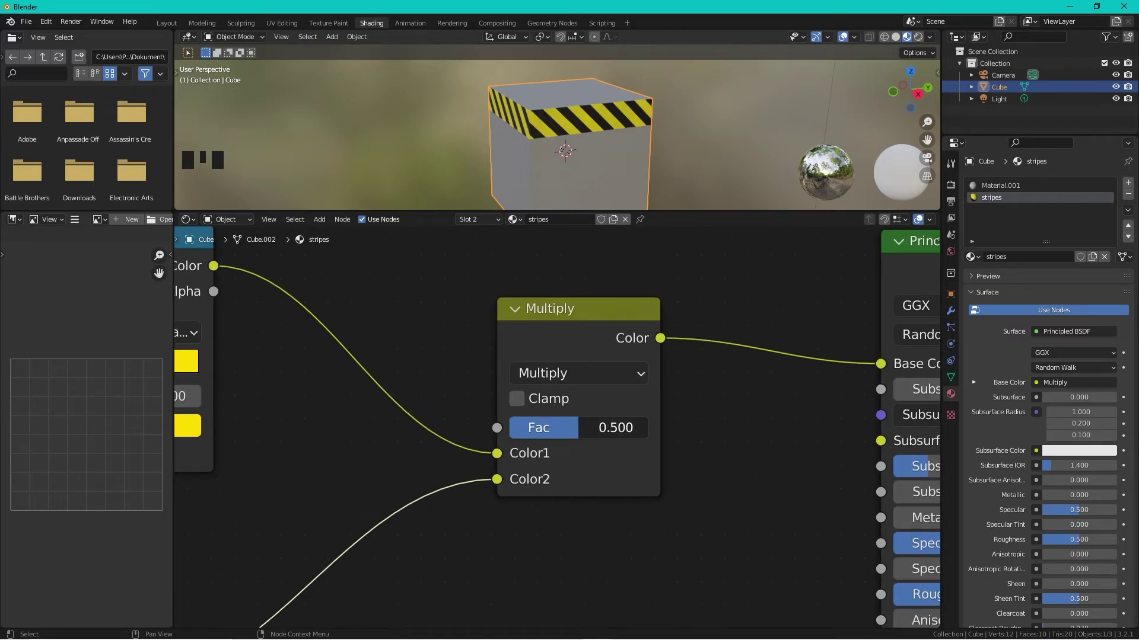
{"action": "left_click_drag", "start_coordinate": [572, 428], "coordinate": [649, 428]}
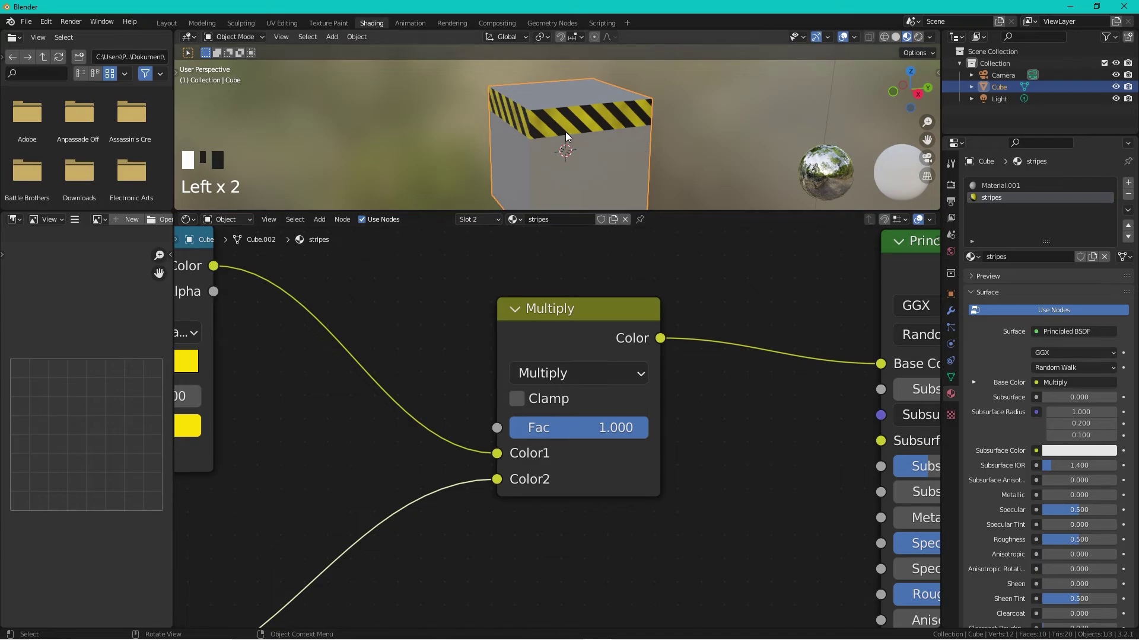
{"action": "scroll", "coordinate": [576, 106], "scroll_direction": "up", "scroll_amount": 4}
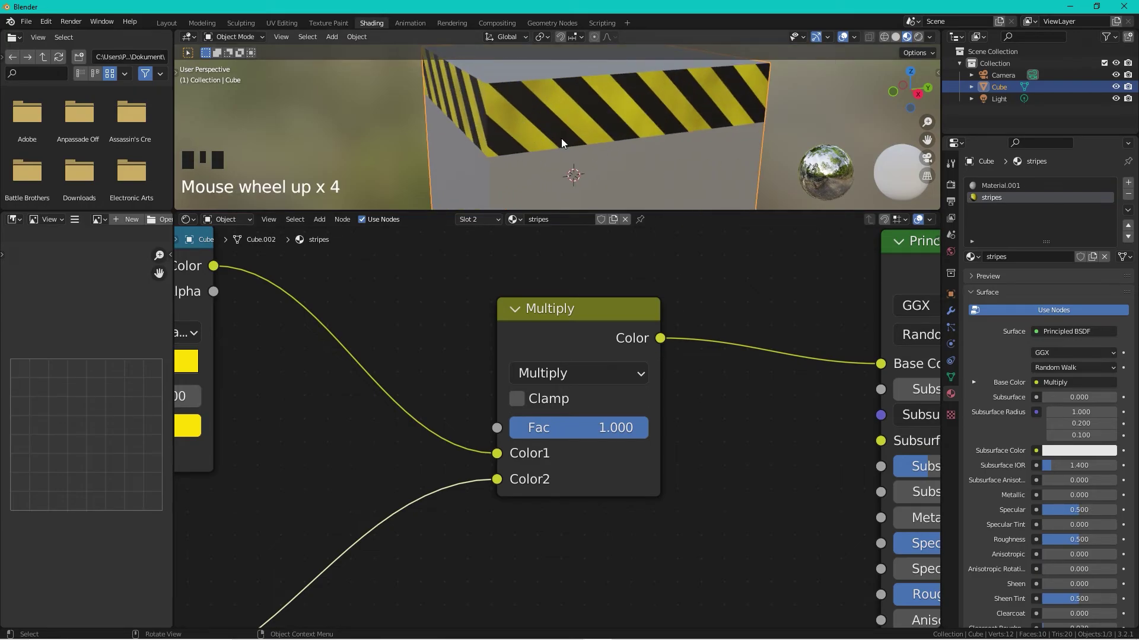
Shift the black stop of the noise ColorRamp to position 0.155 and check the darkened stripes on the cube's band
{"action": "scroll", "coordinate": [567, 389], "scroll_direction": "down", "scroll_amount": 3}
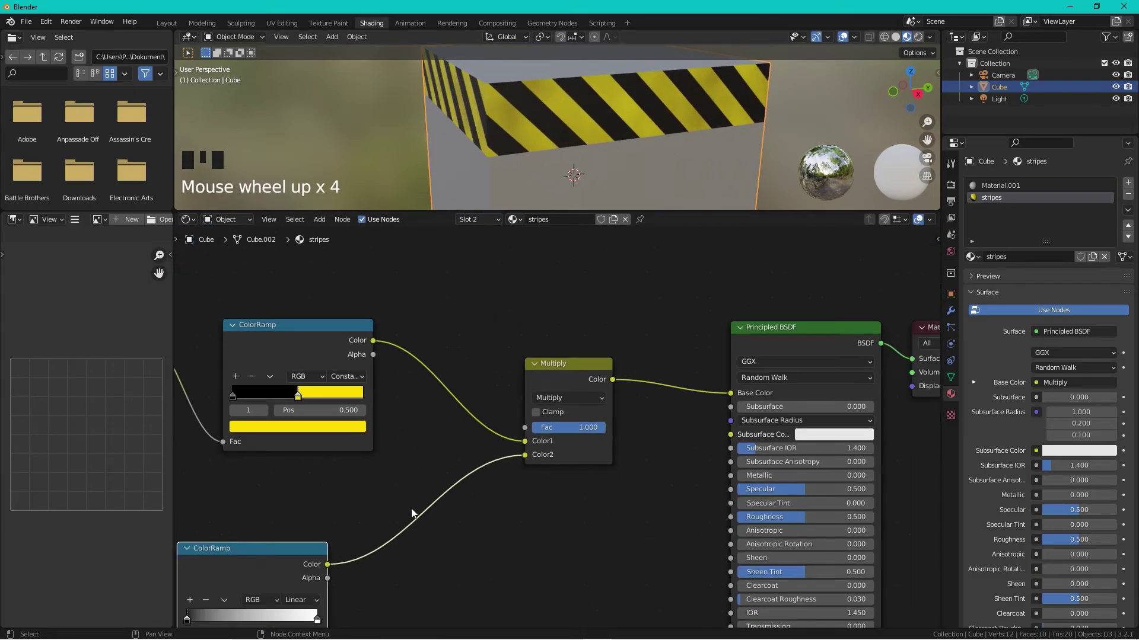
{"action": "middle_click_drag", "start_coordinate": [267, 521], "coordinate": [504, 439]}
{"action": "scroll", "coordinate": [497, 460], "scroll_direction": "up", "scroll_amount": 4}
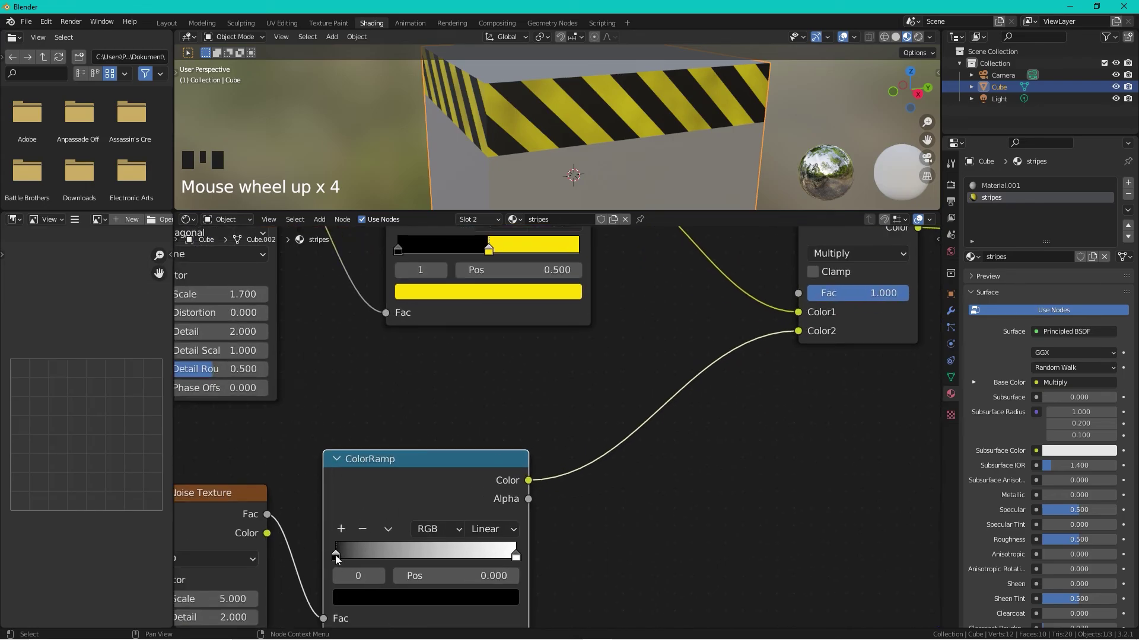
{"action": "left_click_drag", "start_coordinate": [335, 555], "coordinate": [364, 557]}
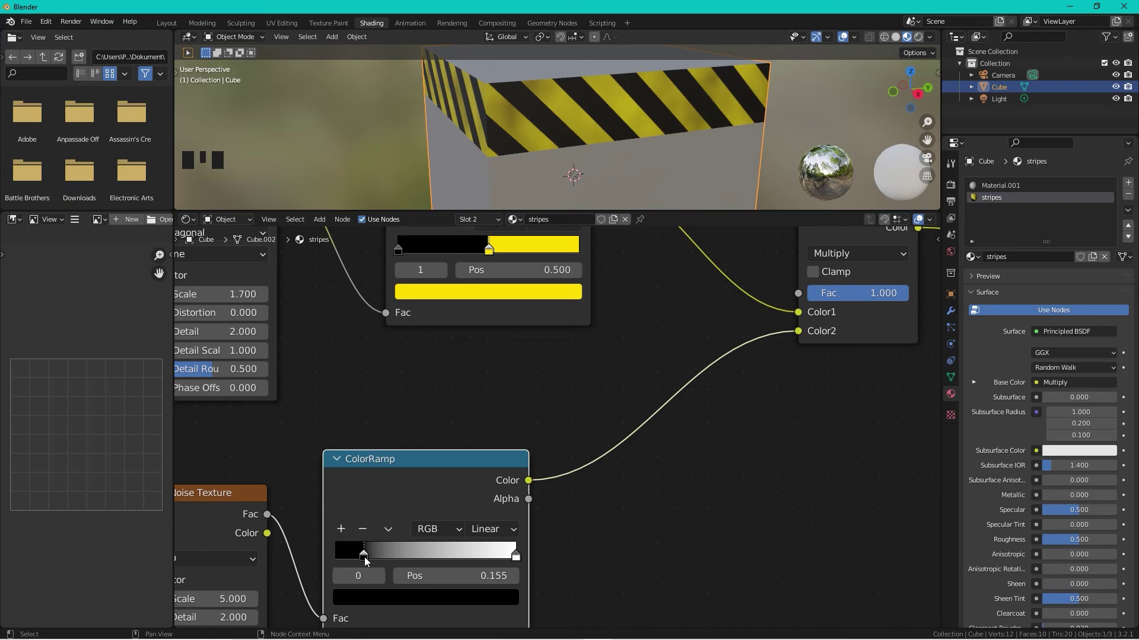
{"action": "scroll", "coordinate": [643, 485], "scroll_direction": "down", "scroll_amount": 4}
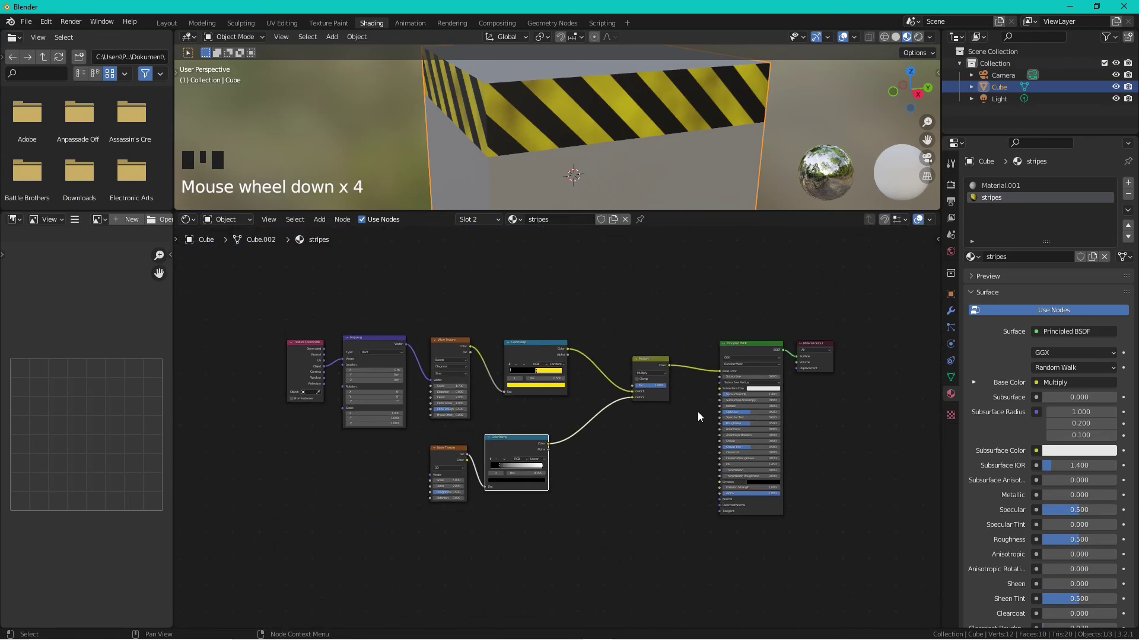
{"action": "scroll", "coordinate": [687, 127], "scroll_direction": "down", "scroll_amount": 18}
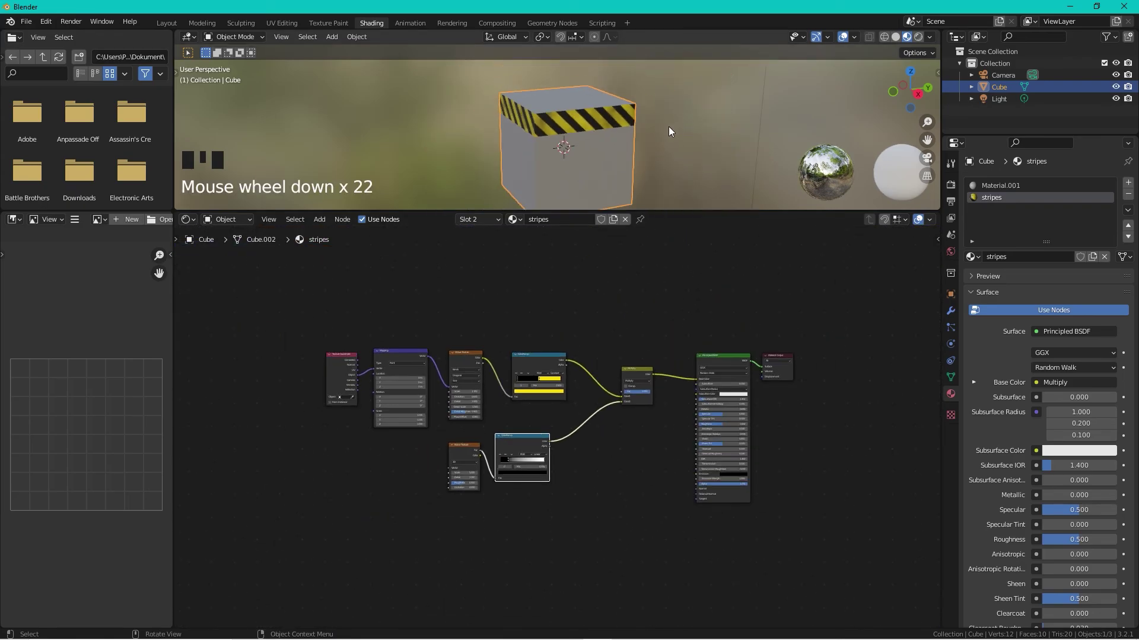
{"action": "middle_click_drag", "start_coordinate": [668, 126], "coordinate": [590, 123], "text": "shift"}
{"action": "scroll", "coordinate": [590, 122], "scroll_direction": "up", "scroll_amount": 2}
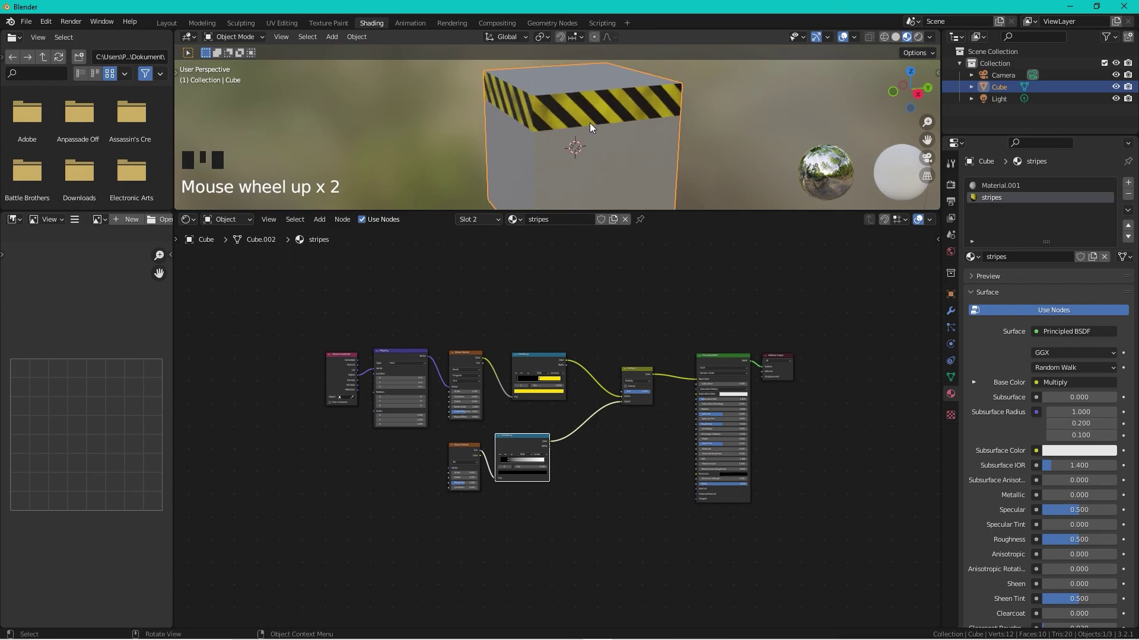